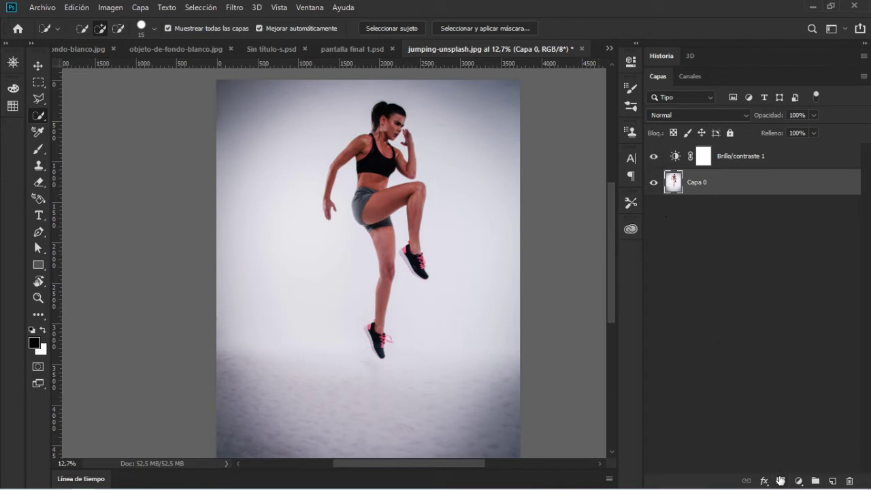
Undo a stray layer mask and delete the Brillo/contraste 1 adjustment layer, leaving only Capa 0.
click(780, 481)
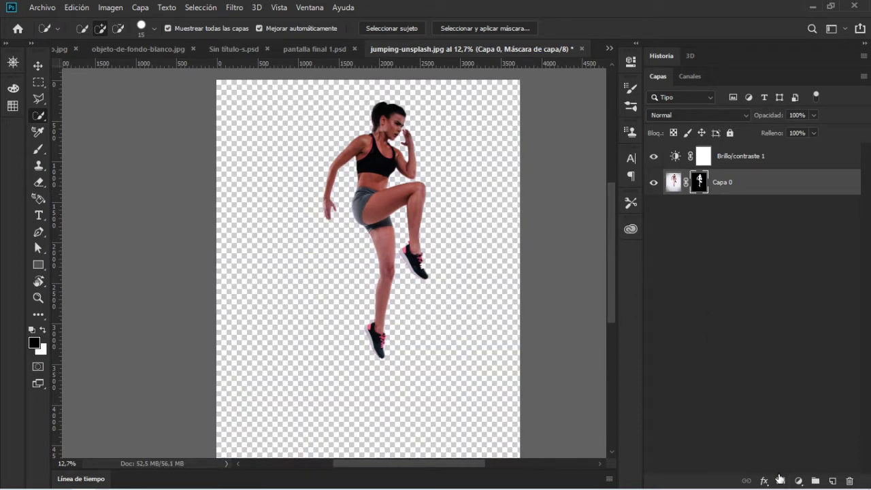
key(ctrl+z)
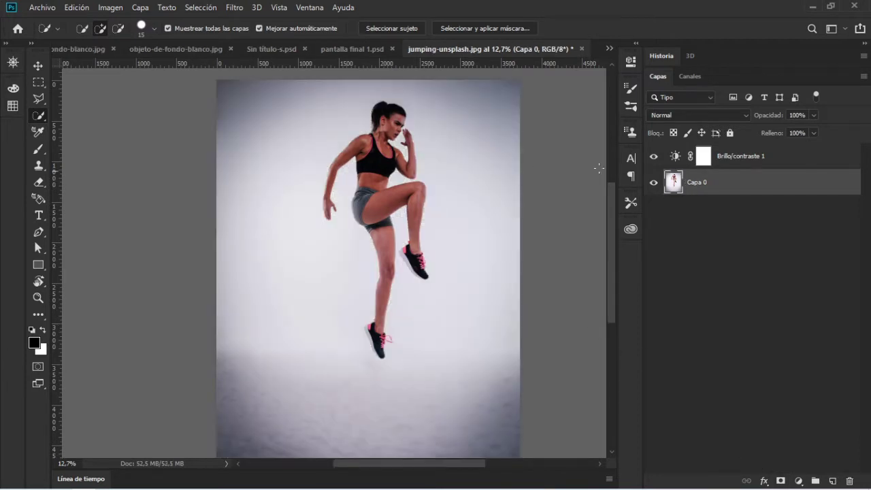
drag(760, 162, 849, 480)
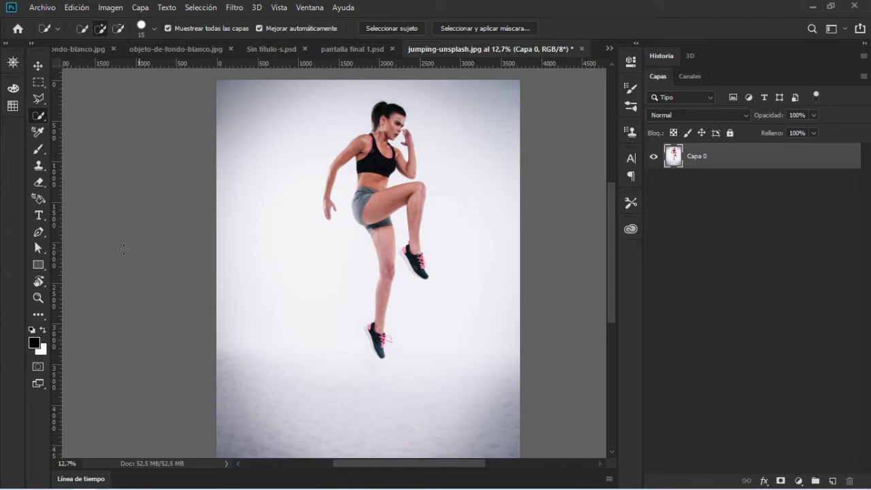
Zoom in on the woman's torso with the Zoom tool.
click(38, 298)
mouse_move(419, 82)
mouse_down()
mouse_move(451, 91)
mouse_move(436, 122)
mouse_up()
drag(373, 174, 412, 177)
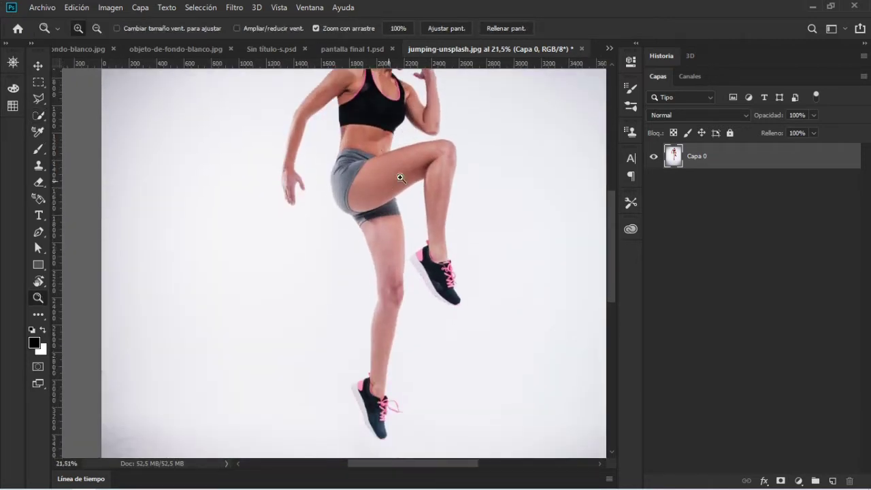
scroll(413, 191, up, 2)
scroll(415, 211, down, 3)
scroll(417, 232, up, 3)
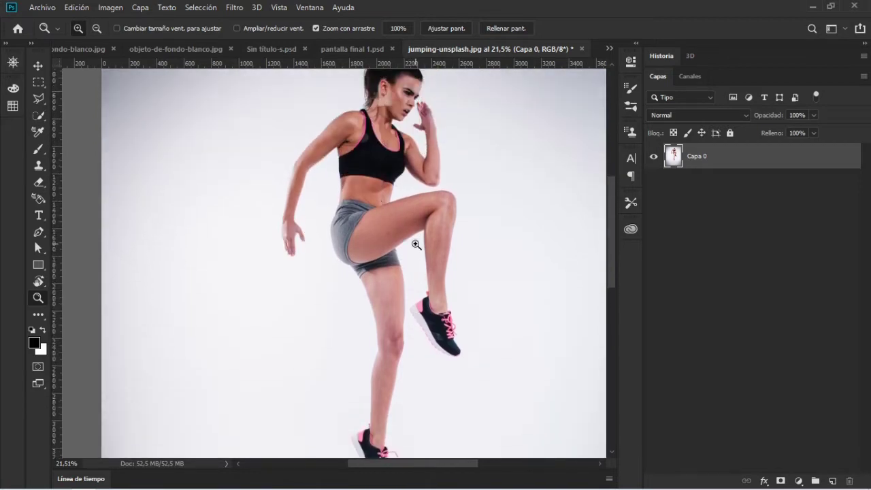
scroll(436, 242, up, 2)
scroll(456, 231, down, 3)
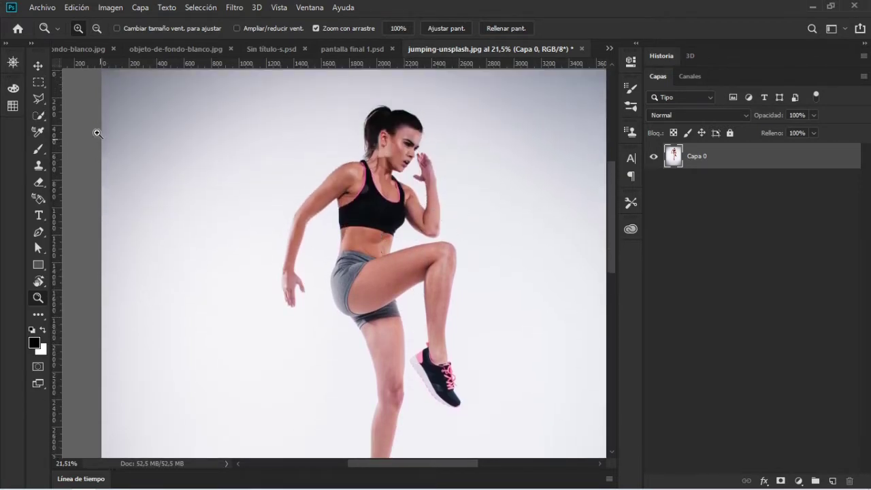
Switch to the Quick Selection tool and enlarge its brush to 51 px.
click(42, 111)
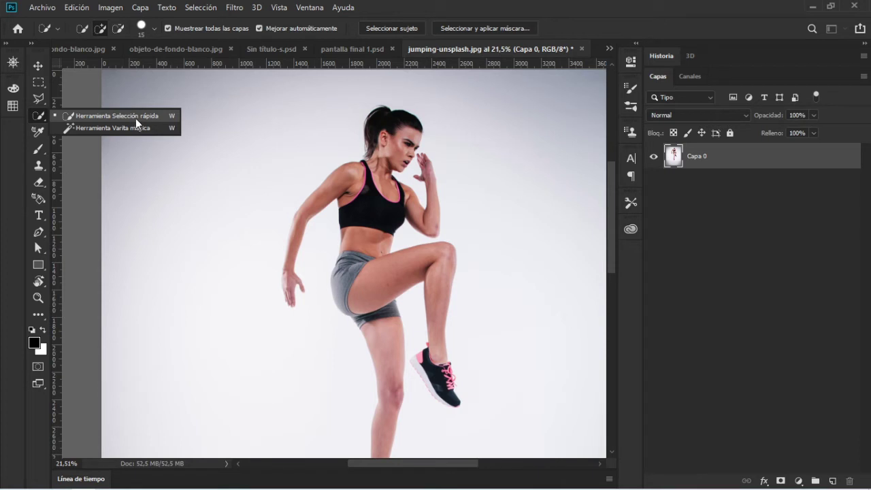
click(134, 118)
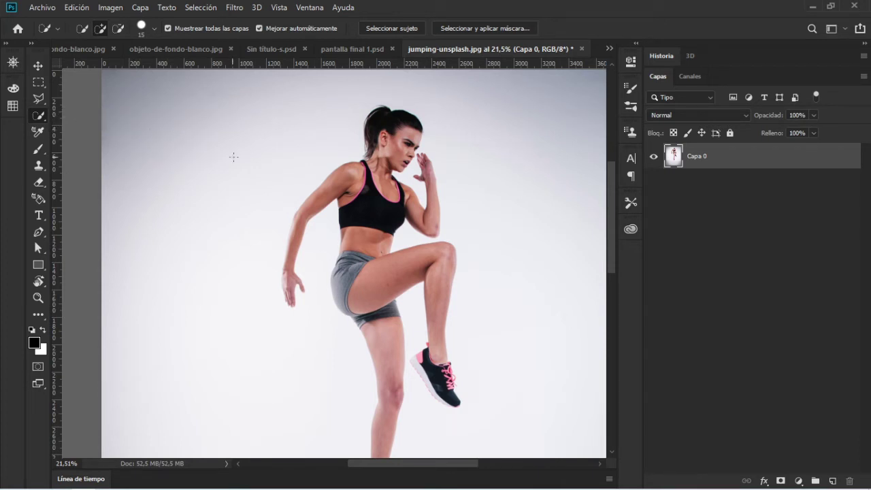
click(155, 30)
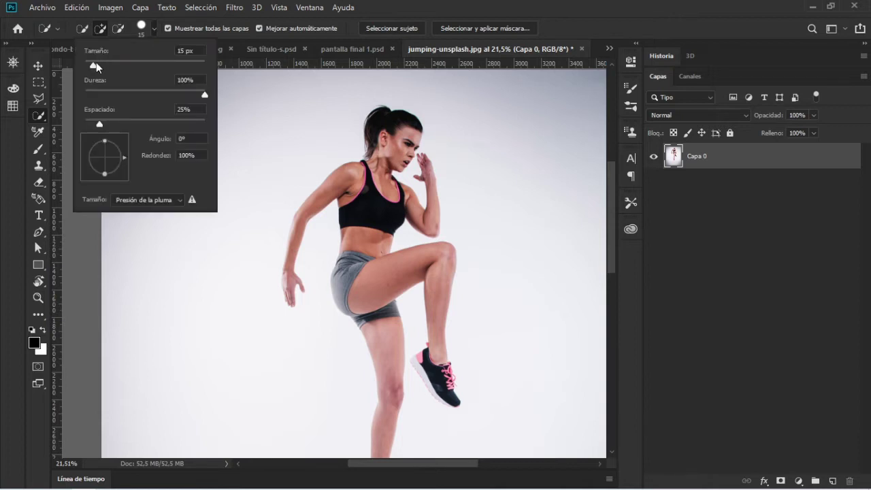
drag(104, 65, 110, 65)
click(592, 27)
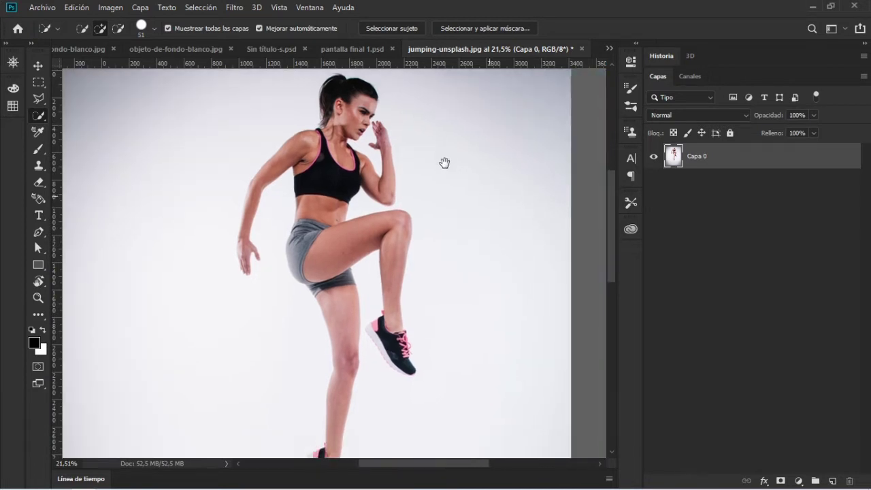
scroll(443, 166, down, 1)
scroll(403, 261, down, 2)
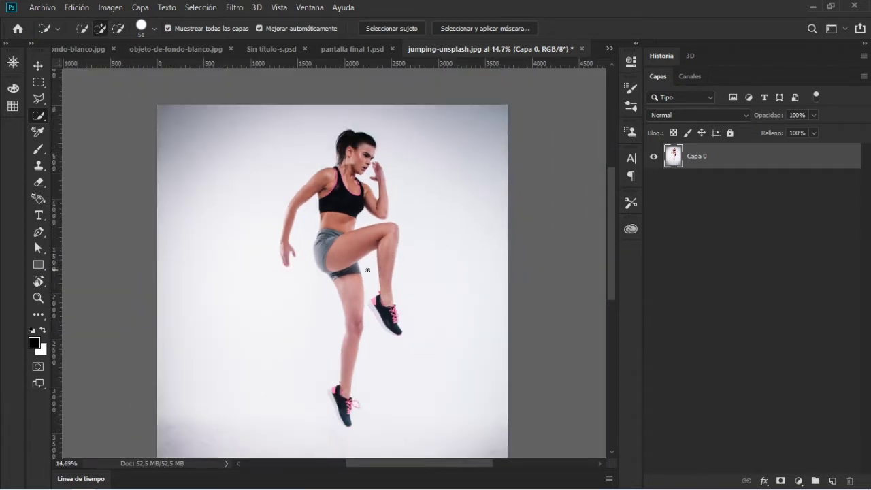
scroll(364, 268, up, 2)
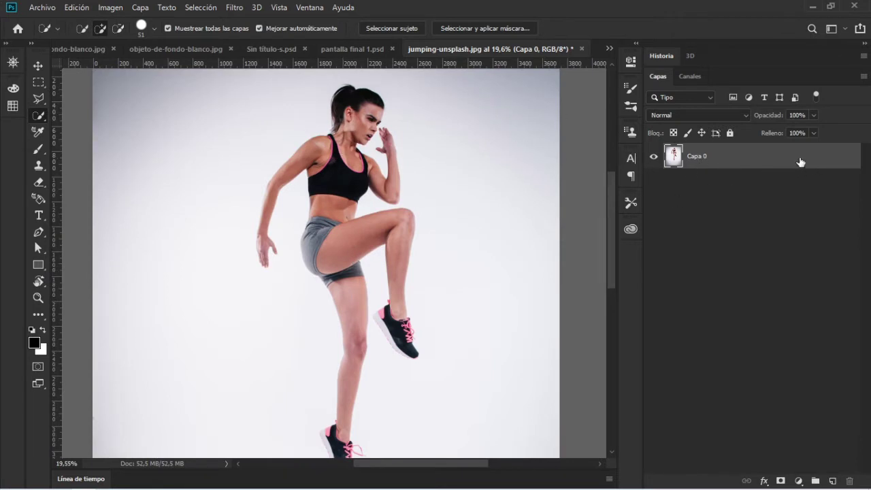
click(144, 10)
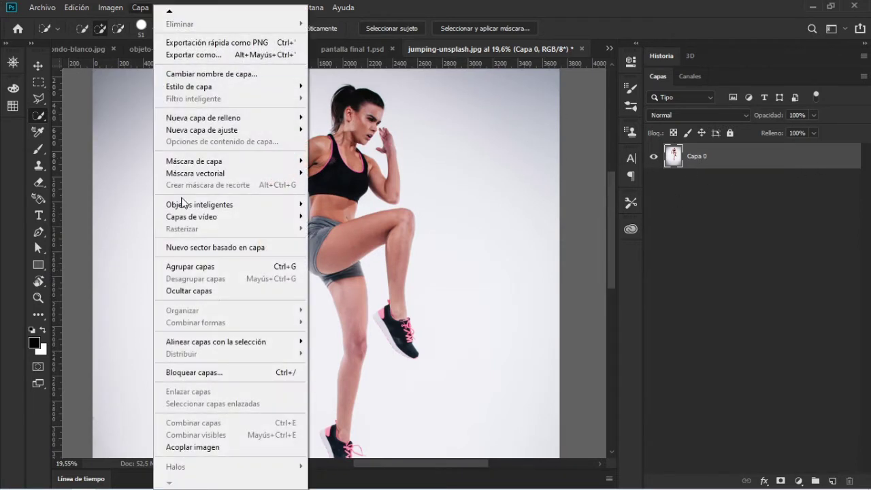
click(234, 445)
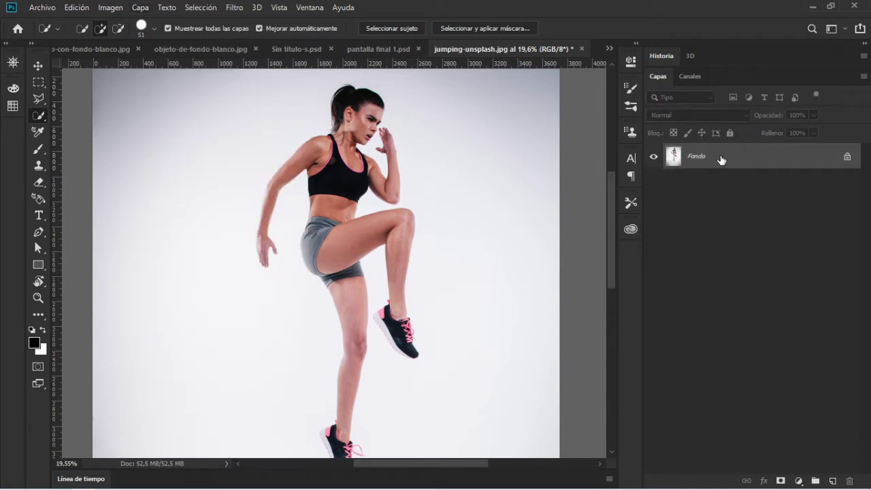
click(847, 159)
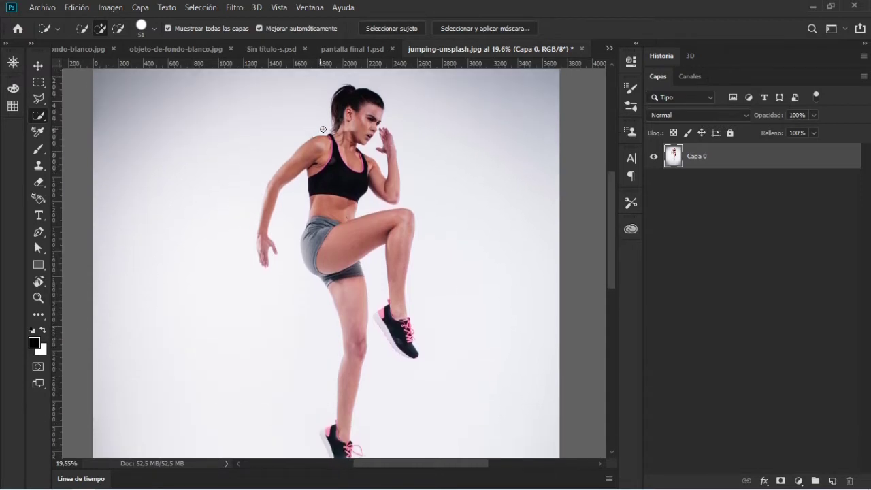
Run Seleccionar sujeto to outline the woman, replacing the current selection.
click(396, 29)
click(407, 197)
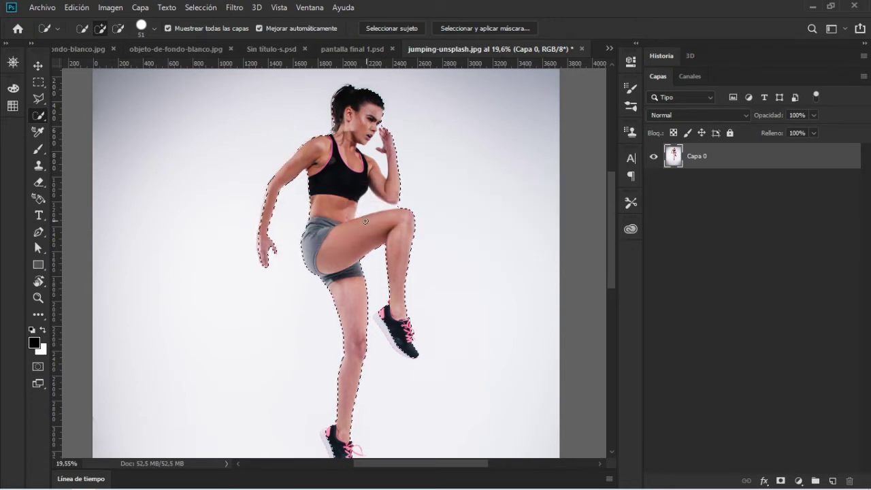
key(z)
drag(399, 267, 374, 279)
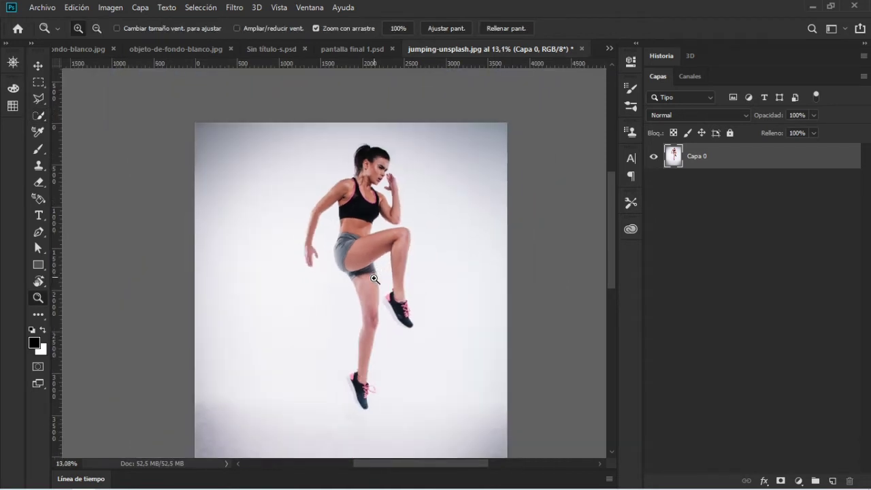
Zoom in on the torso, forearm and shoe to inspect the selection edges.
drag(347, 224, 406, 229)
drag(304, 241, 327, 237)
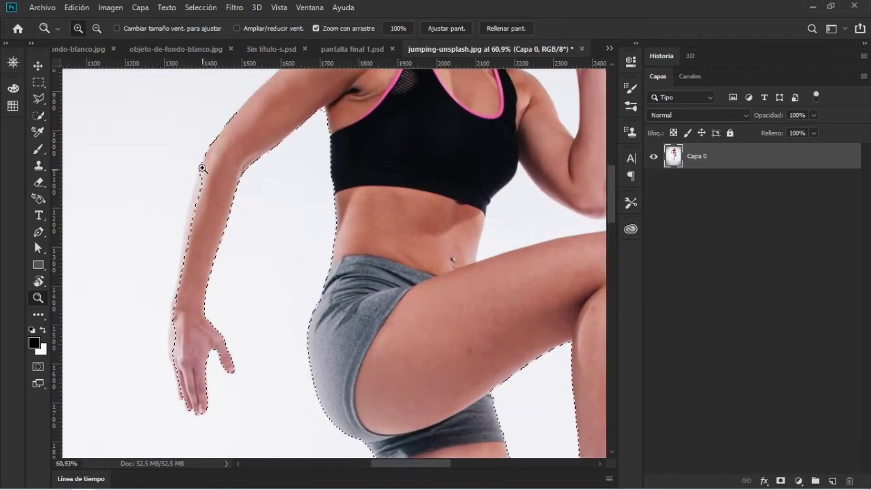
drag(241, 346, 318, 331)
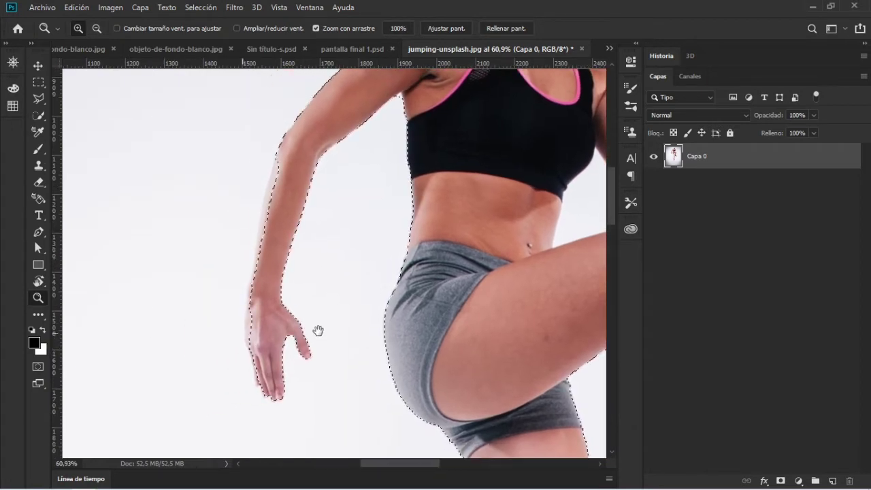
drag(272, 247, 241, 262)
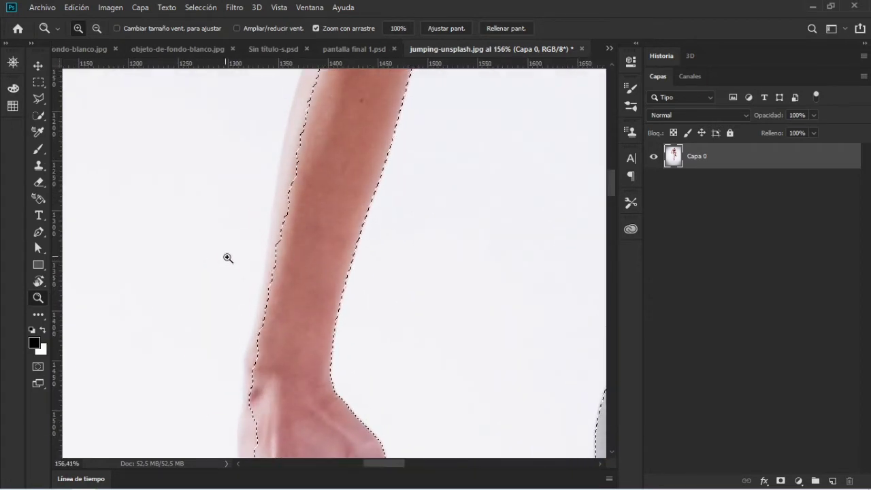
mouse_move(395, 279)
mouse_down()
mouse_move(307, 281)
mouse_move(375, 197)
mouse_up()
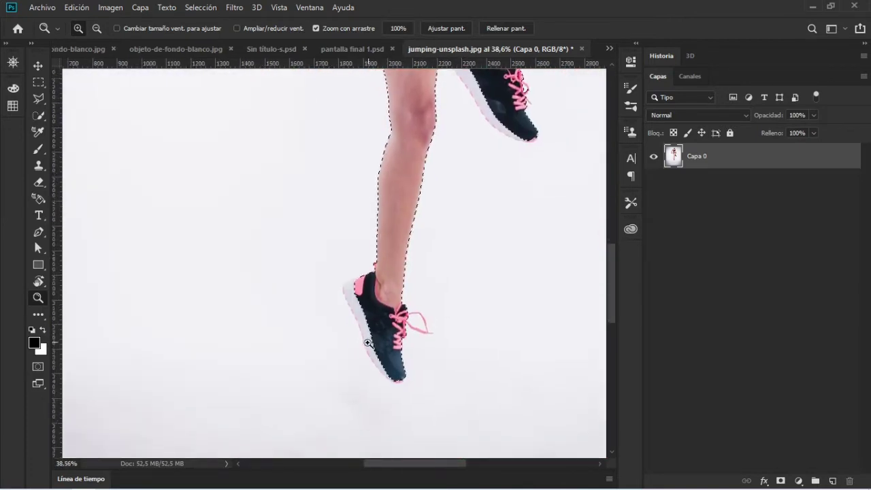
mouse_move(367, 343)
mouse_down()
mouse_move(413, 254)
mouse_move(351, 286)
mouse_move(400, 134)
mouse_move(395, 214)
mouse_up()
key(ctrl+d)
key(ctrl+z)
key(q)
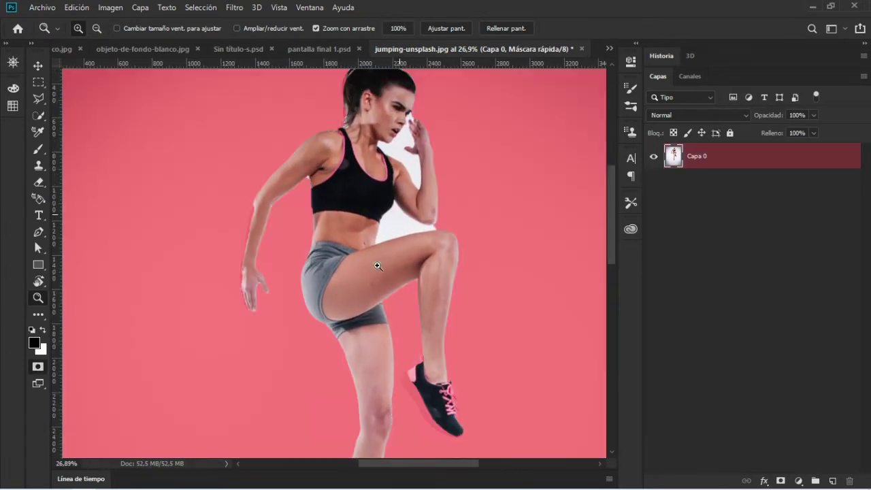
mouse_move(343, 389)
mouse_down()
mouse_move(350, 211)
mouse_move(345, 387)
mouse_move(307, 238)
mouse_up()
scroll(308, 245, down, 3)
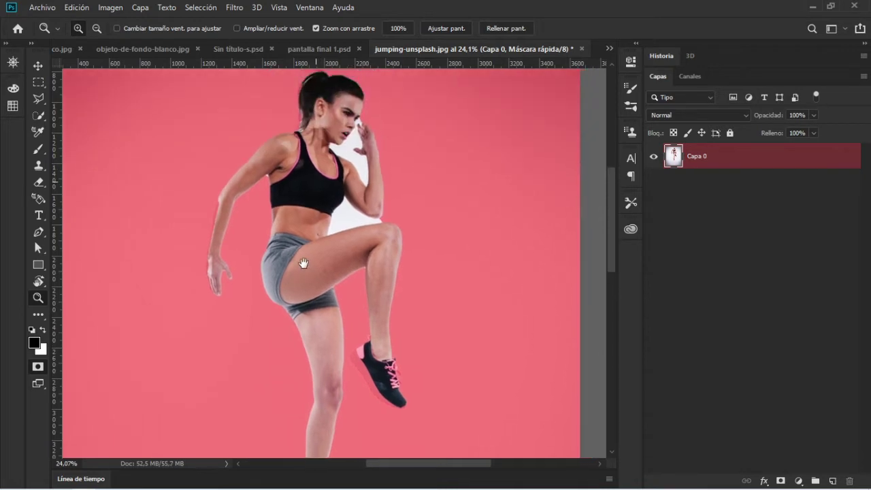
drag(320, 179, 303, 247)
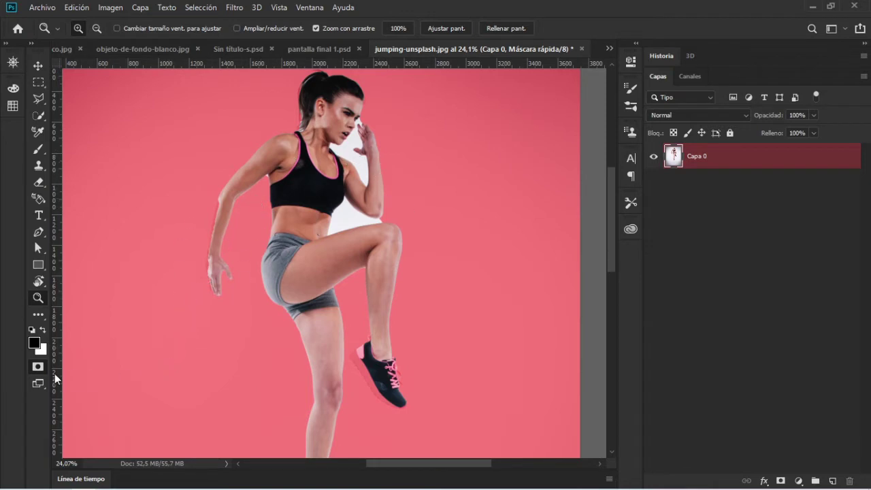
click(38, 366)
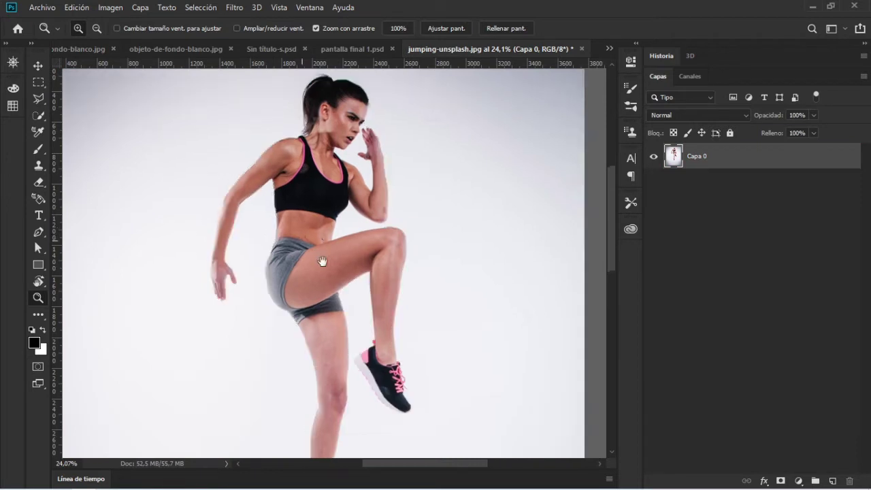
Clear the selection and pick the Quick Selection tool.
mouse_move(301, 238)
mouse_down()
mouse_move(334, 219)
mouse_move(360, 288)
mouse_move(354, 257)
mouse_move(320, 267)
mouse_up()
key(ctrl+d)
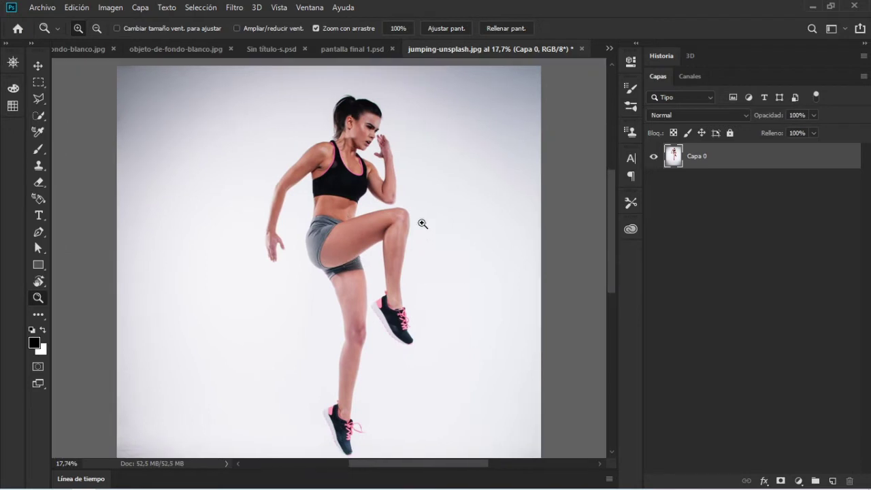
click(40, 116)
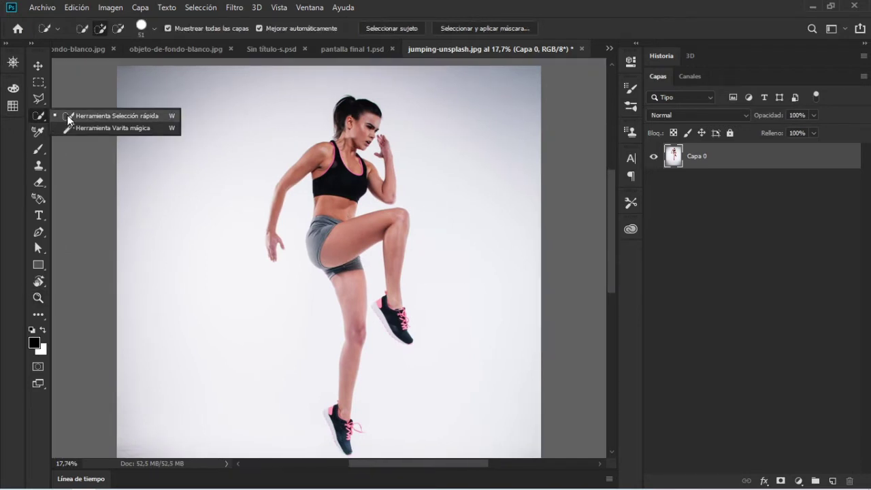
click(122, 118)
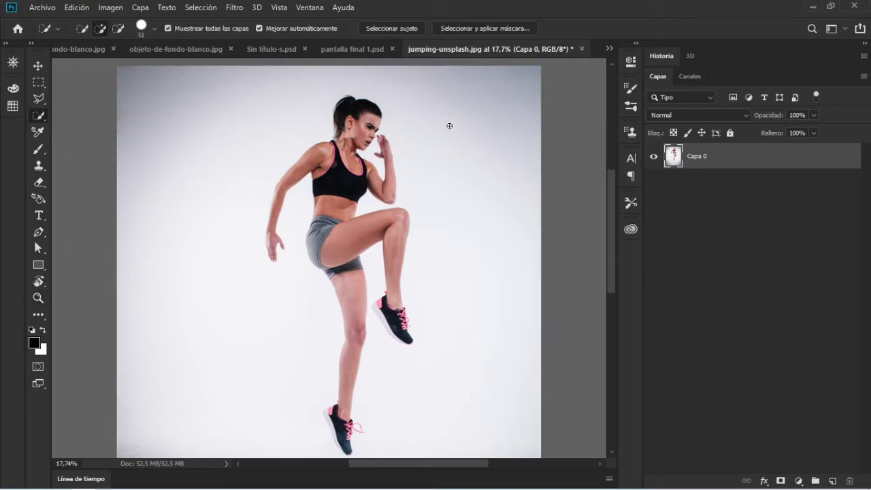
Add a Brillo/contraste adjustment layer with brightness -87 and contrast 83.
click(799, 480)
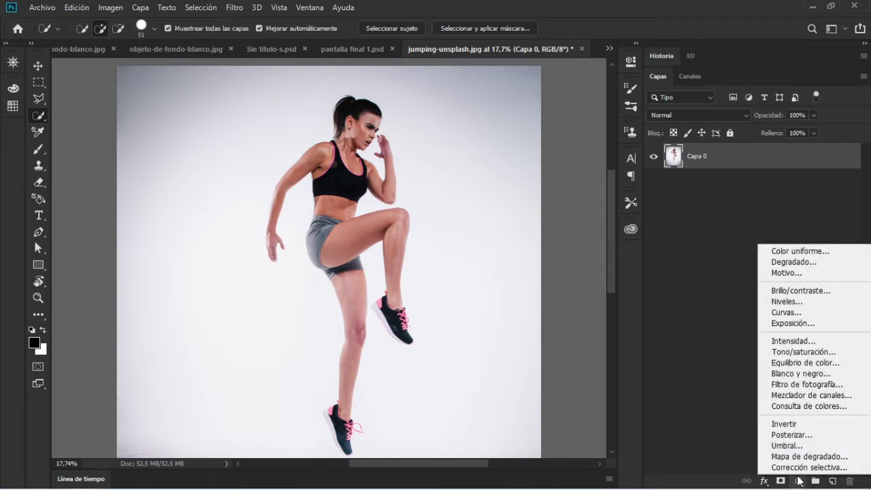
click(820, 291)
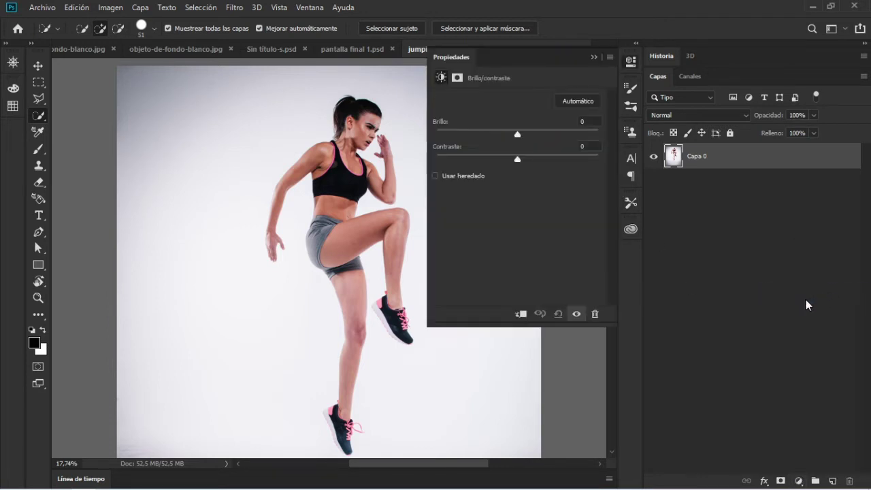
drag(518, 130, 470, 131)
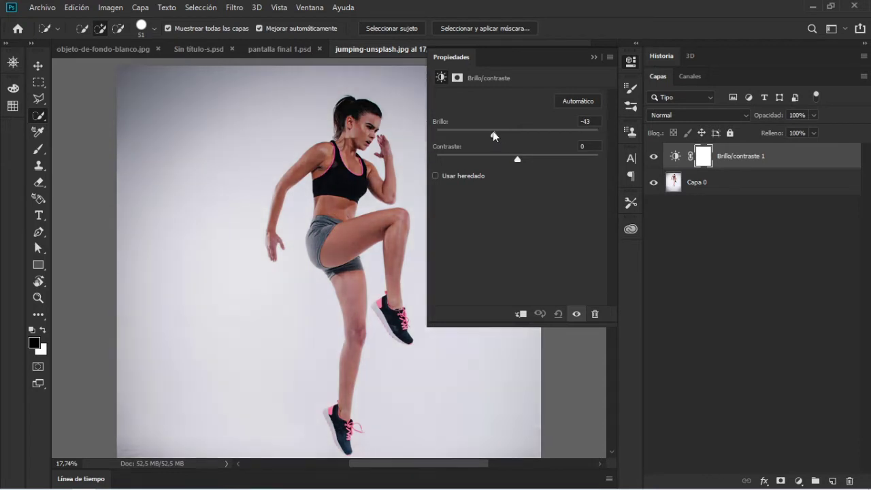
drag(518, 159, 583, 168)
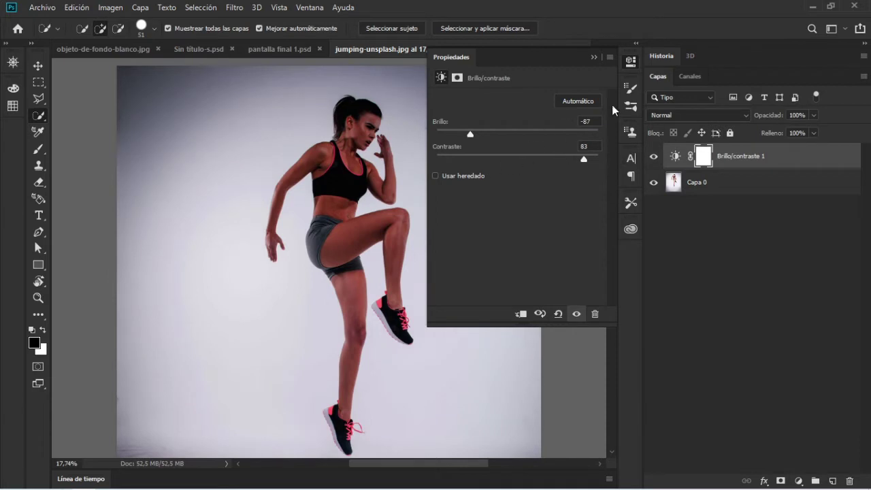
right_click(39, 119)
click(65, 114)
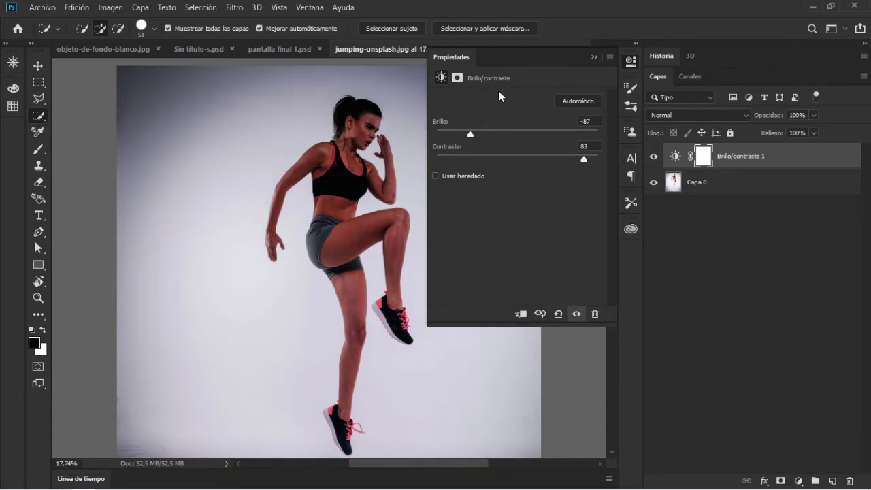
click(594, 57)
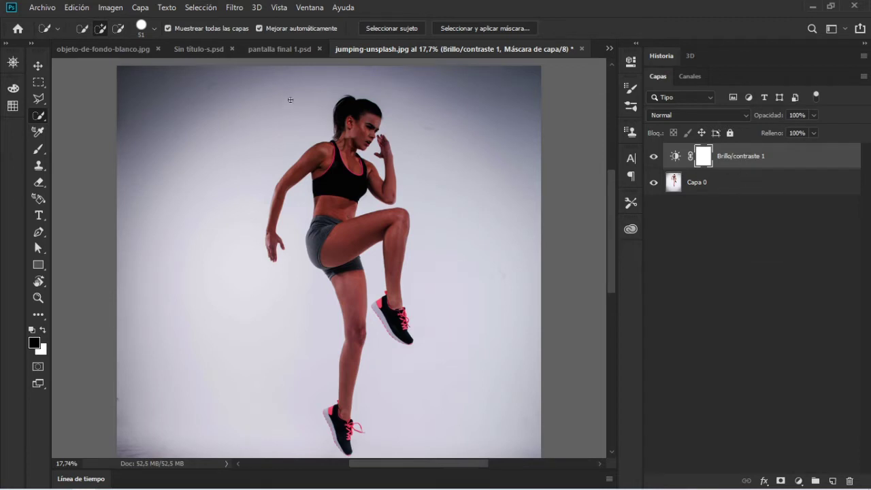
Select the hair, face, arm and top, setting brush hardness to 100%.
scroll(275, 119, up, 2)
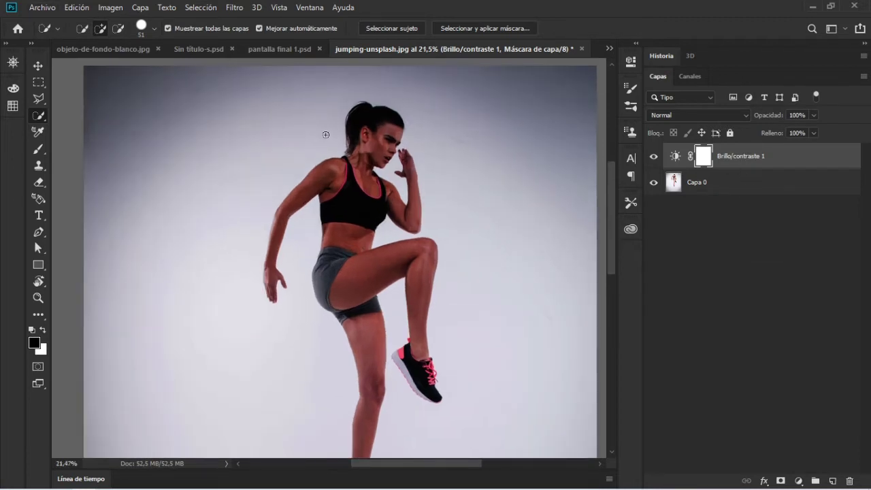
drag(363, 120, 353, 196)
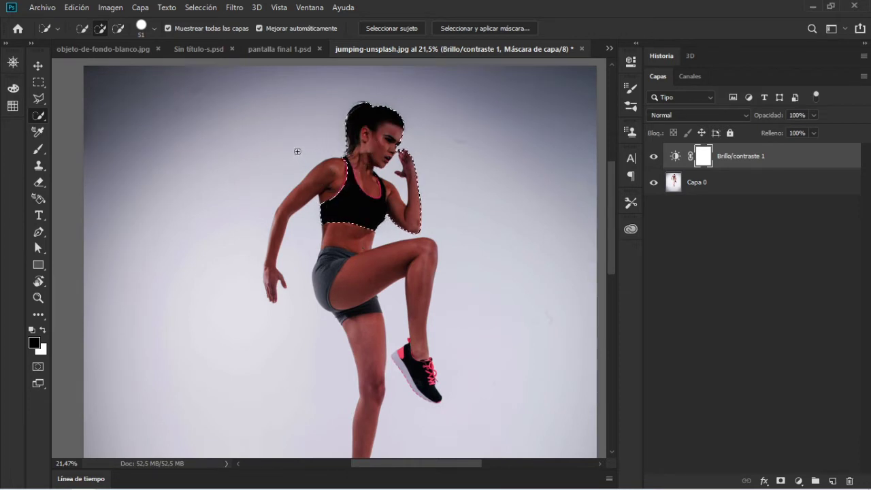
click(155, 28)
drag(170, 90, 205, 95)
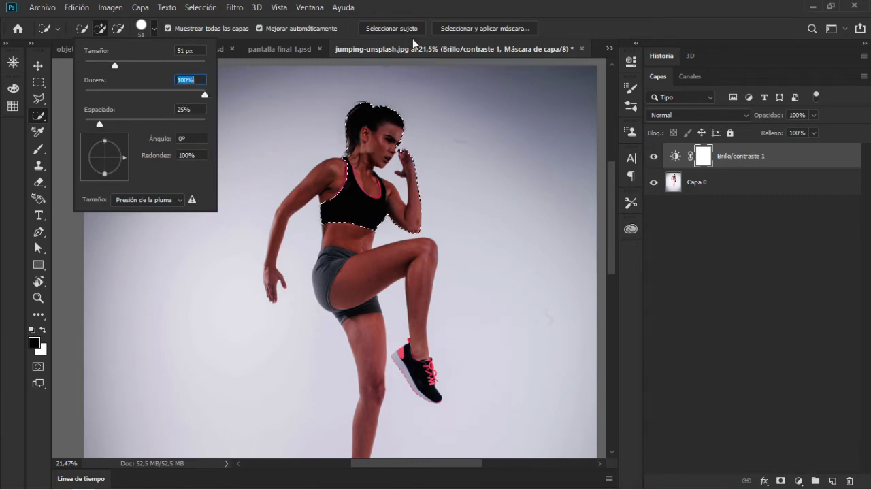
click(592, 24)
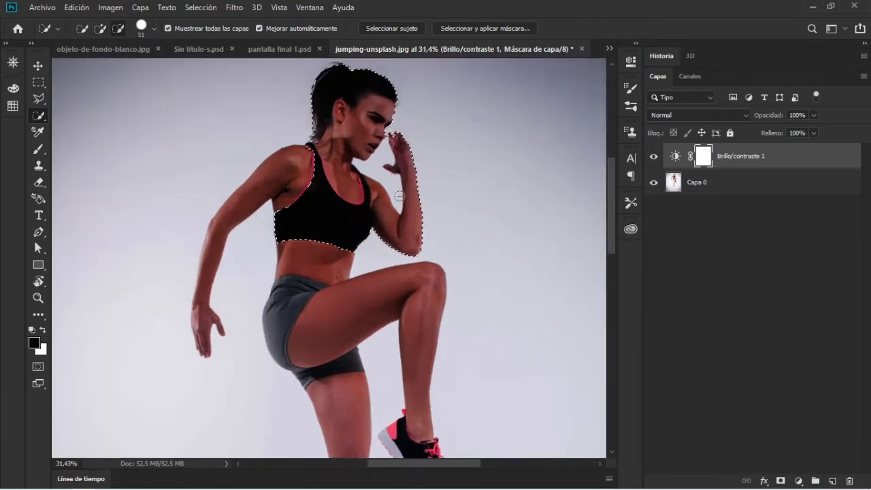
Pan down to bring the lowered hand and fingertips into view.
scroll(435, 156, up, 5)
drag(258, 194, 338, 276)
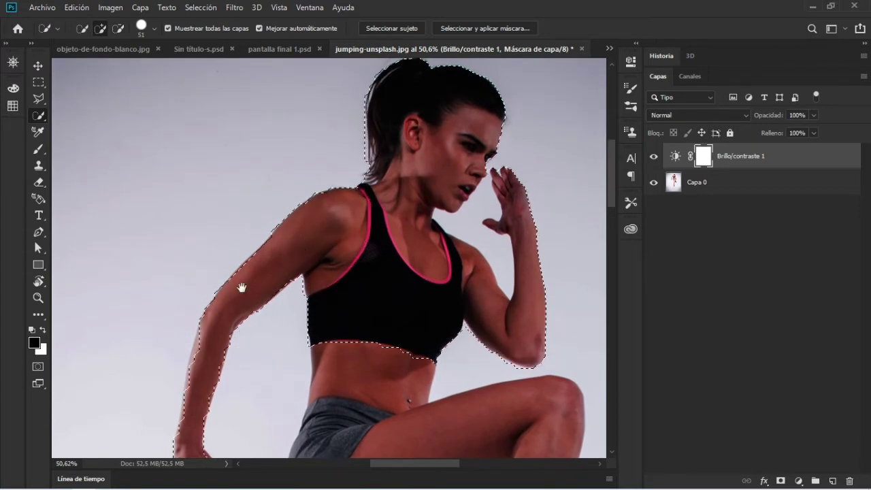
scroll(245, 272, down, 5)
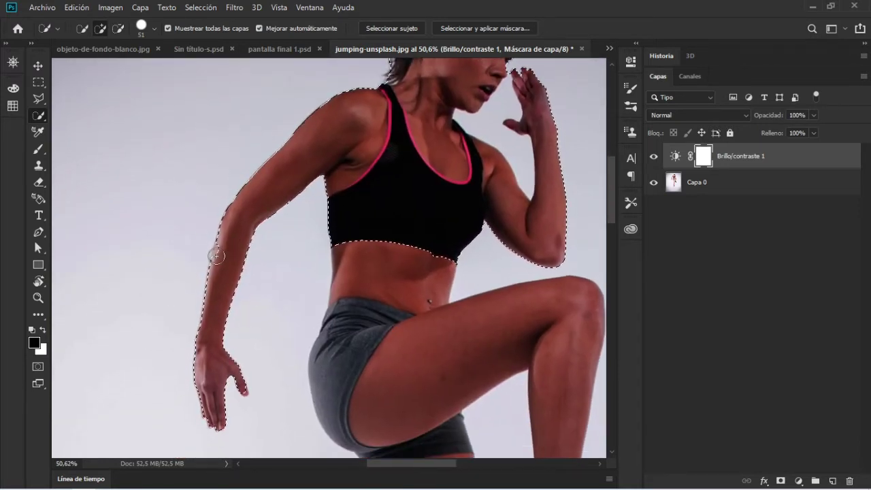
scroll(217, 255, up, 3)
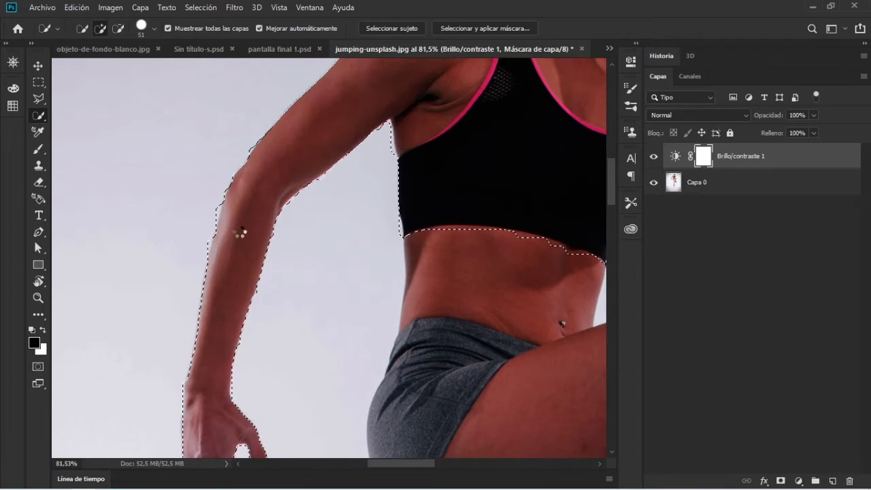
drag(232, 320, 245, 212)
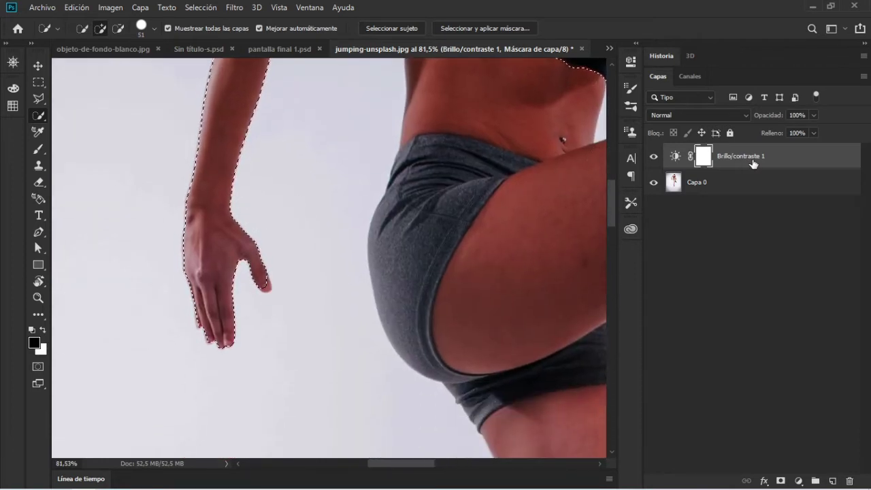
scroll(204, 272, up, 3)
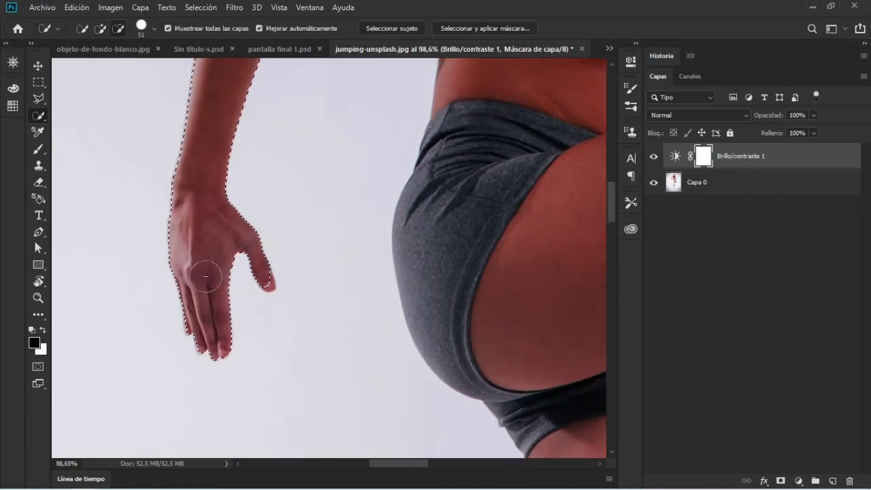
scroll(227, 268, up, 3)
scroll(227, 268, up, 3)
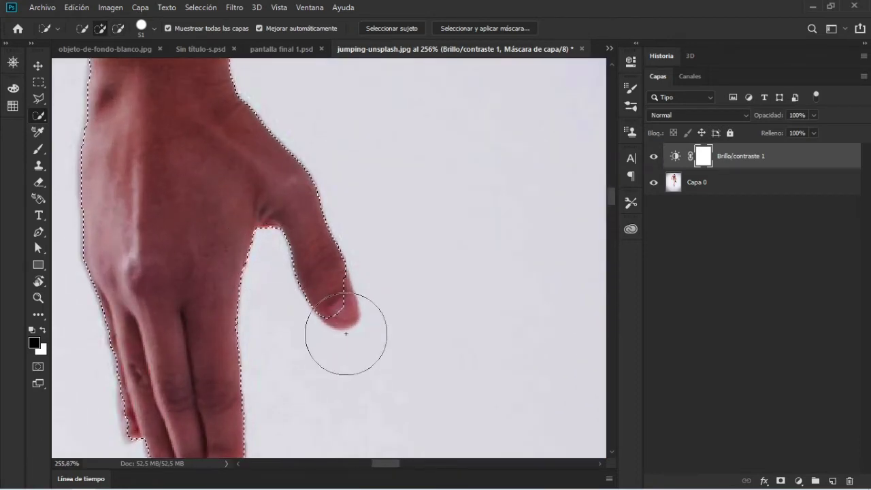
drag(351, 298, 369, 190)
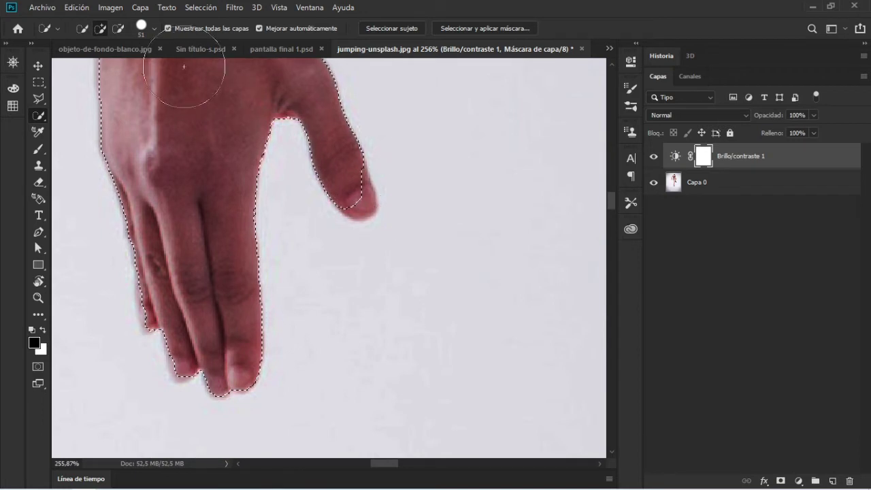
Shrink the brush to 19 px and add the thumb tip and fingers to the selection.
click(157, 33)
drag(112, 63, 95, 65)
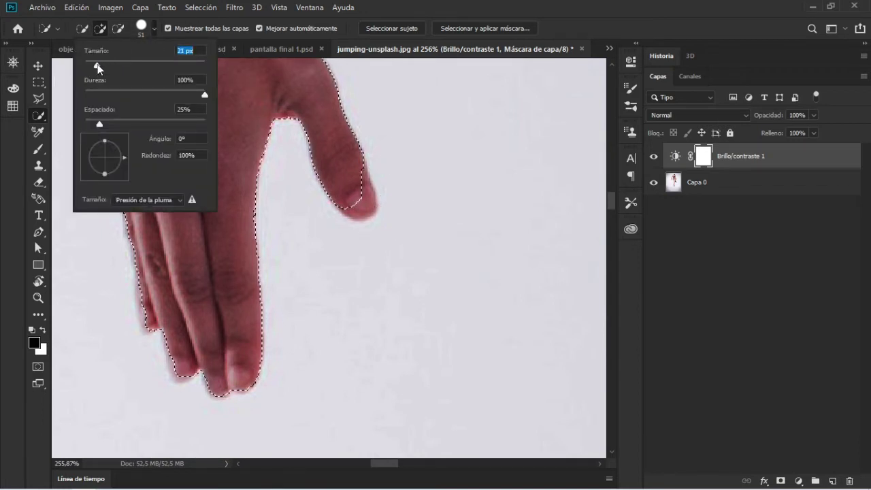
click(357, 197)
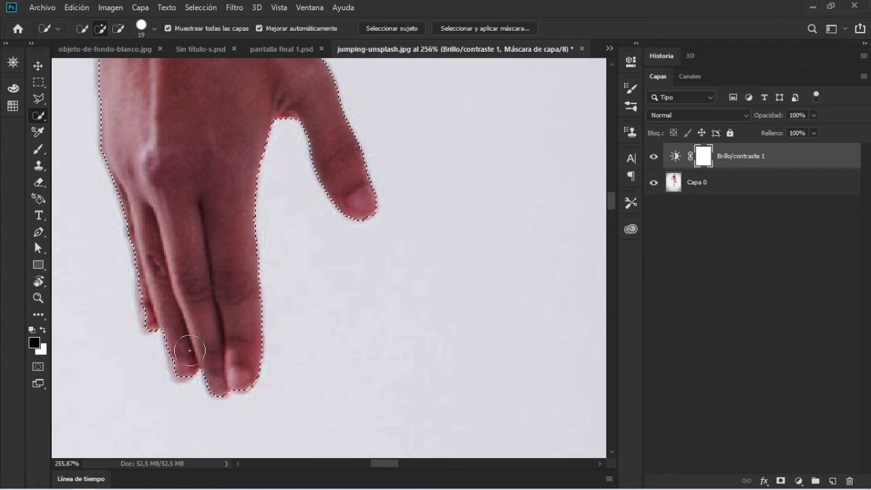
drag(187, 357, 183, 334)
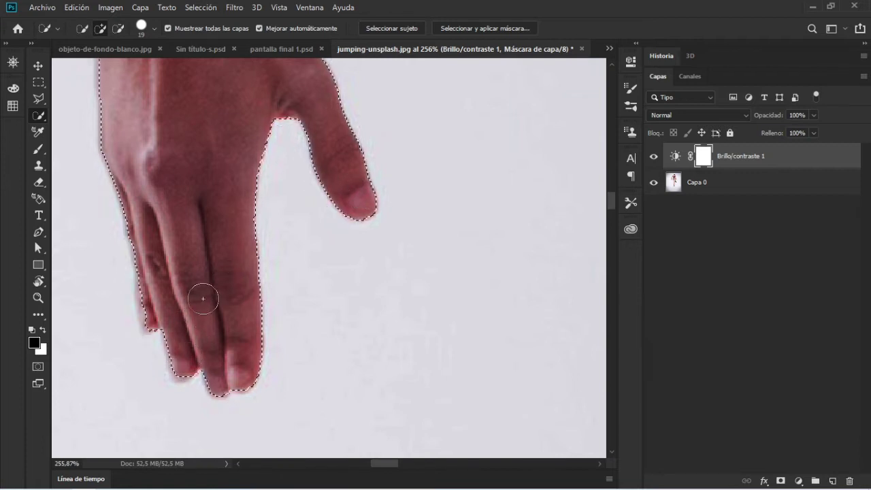
scroll(251, 267, down, 2)
scroll(250, 268, down, 2)
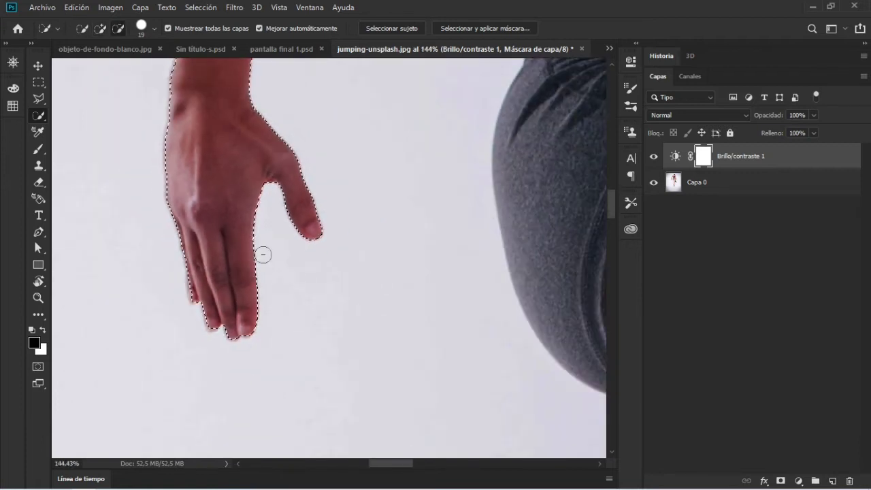
scroll(263, 253, down, 3)
scroll(278, 252, down, 2)
mouse_move(410, 210)
mouse_down()
mouse_move(380, 300)
mouse_move(311, 335)
mouse_move(346, 202)
mouse_up()
scroll(279, 350, up, 3)
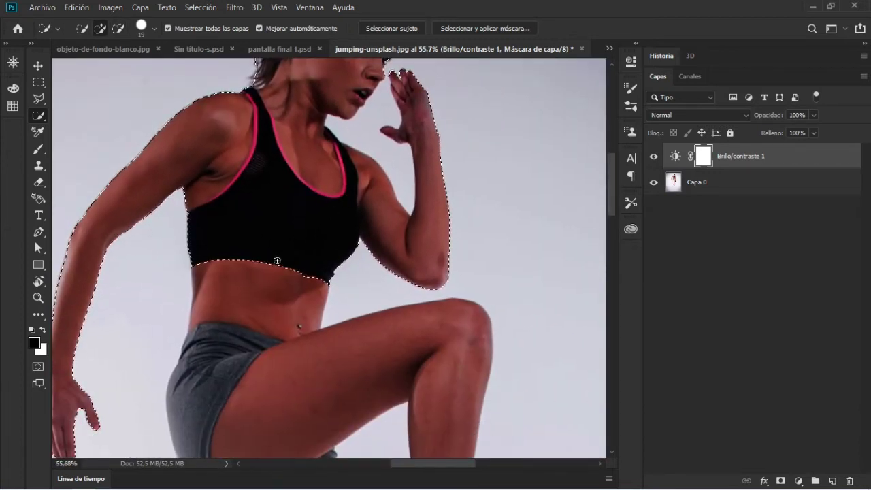
Extend the selection over the abdomen, shorts and raised leg.
drag(278, 258, 246, 357)
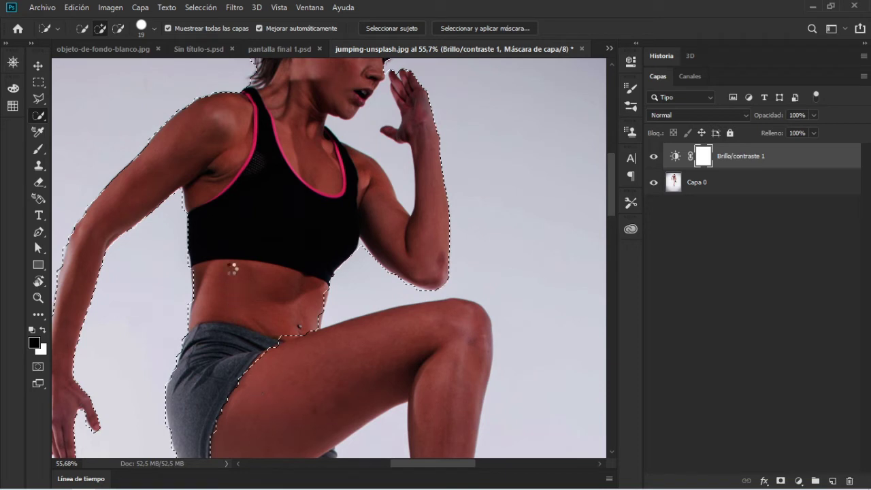
mouse_move(228, 246)
mouse_down()
mouse_move(292, 340)
mouse_move(250, 177)
mouse_up()
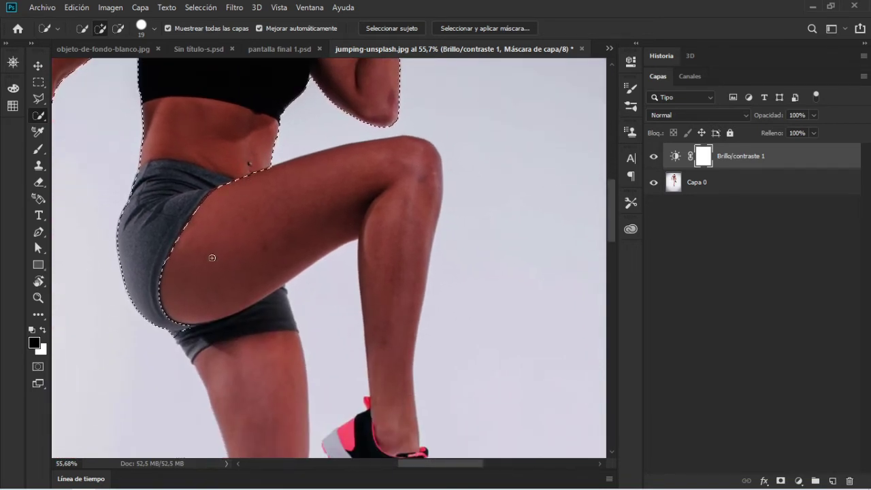
drag(210, 254, 264, 236)
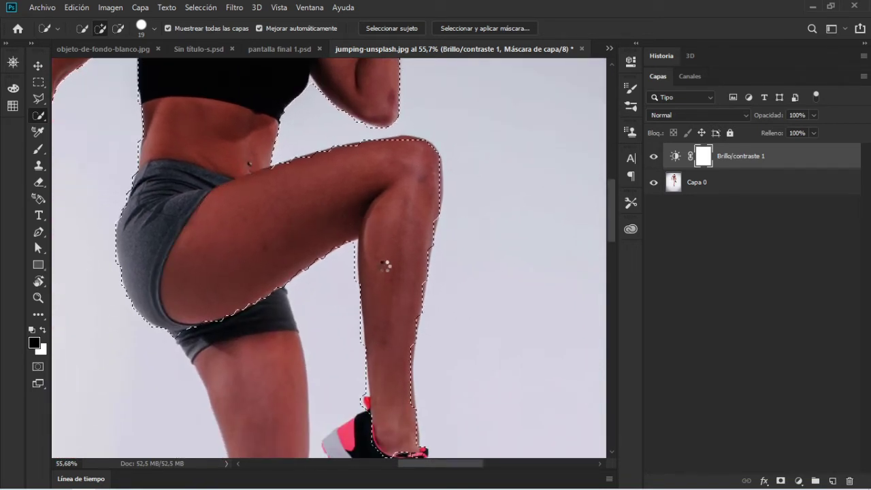
Pan down to the shoes and add the whole raised shoe to the selection.
drag(323, 365, 358, 115)
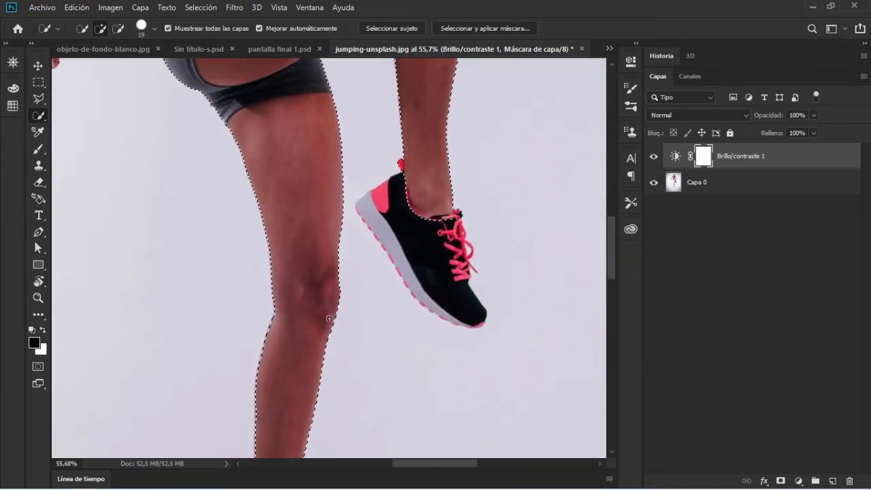
drag(308, 377, 342, 228)
drag(319, 326, 325, 261)
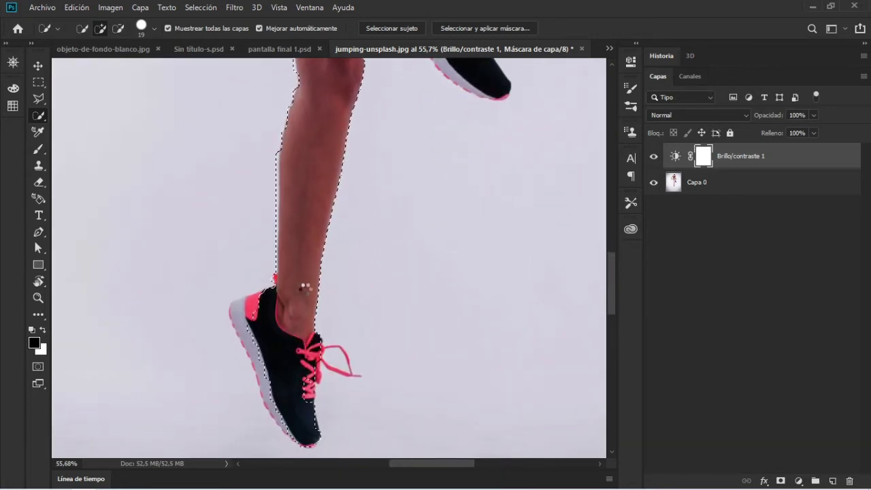
drag(427, 155, 315, 311)
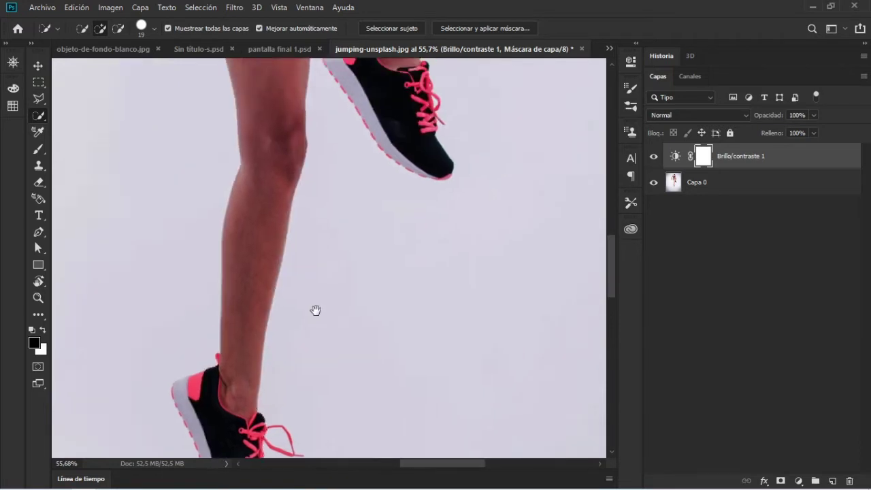
click(329, 162)
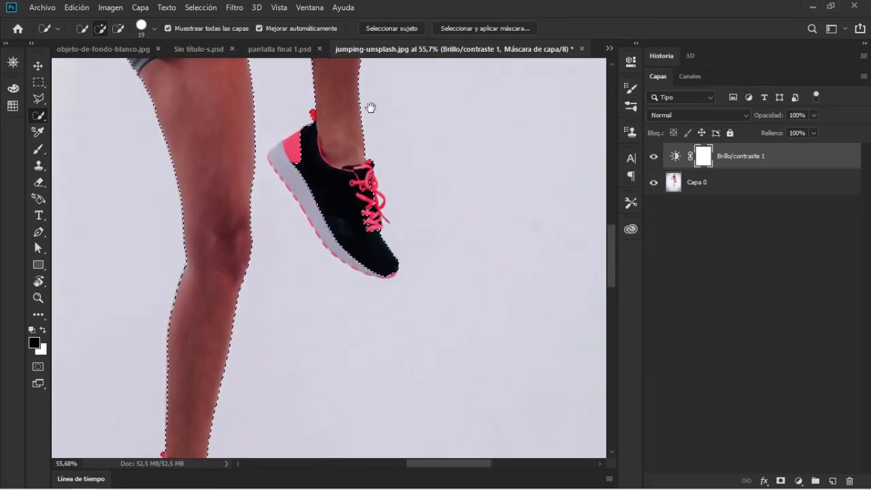
Zoom in closely on the lower shoe's toe and sole.
scroll(381, 170, up, 2)
scroll(296, 225, up, 2)
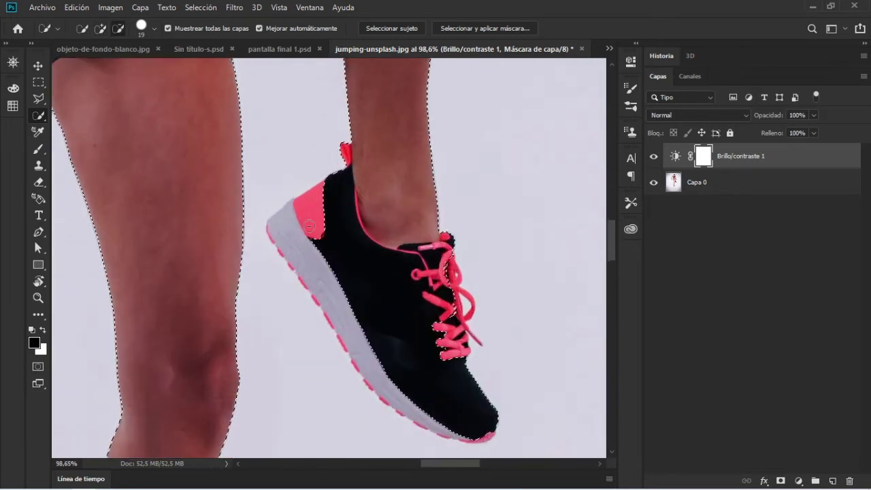
scroll(297, 226, up, 2)
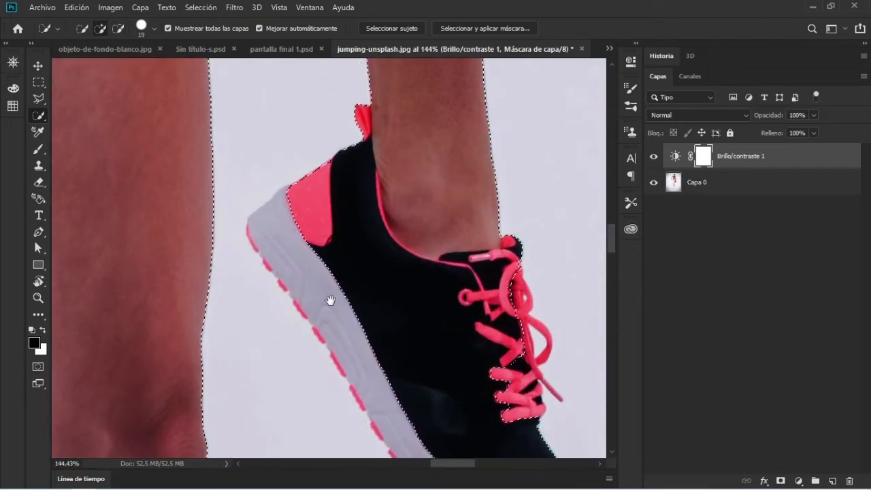
mouse_move(330, 302)
mouse_down()
mouse_move(312, 156)
mouse_move(370, 269)
mouse_up()
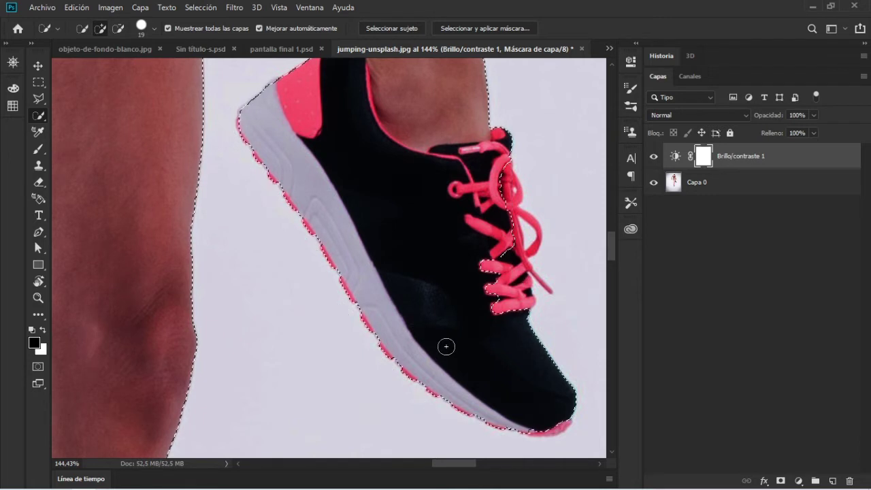
mouse_move(445, 346)
mouse_down()
mouse_move(370, 338)
mouse_move(331, 311)
mouse_up()
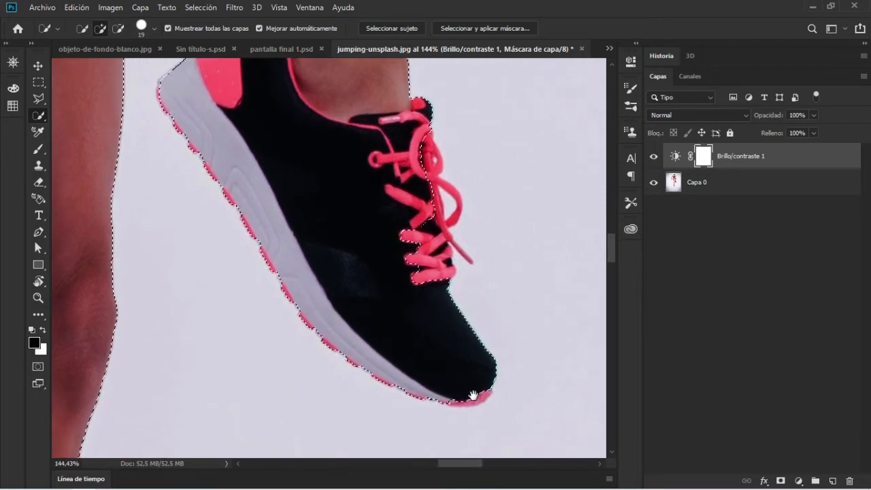
drag(473, 395, 419, 315)
scroll(439, 350, up, 2)
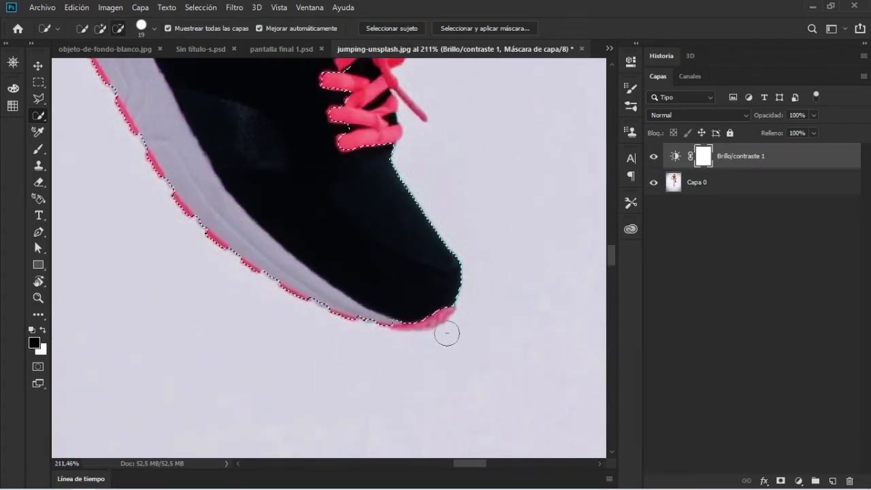
scroll(443, 321, up, 1)
scroll(432, 325, up, 2)
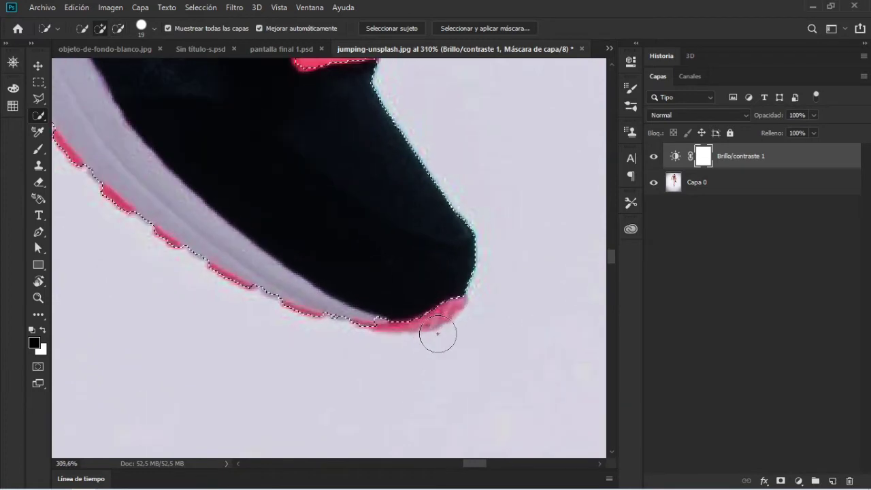
scroll(428, 333, up, 2)
scroll(426, 343, down, 1)
scroll(425, 345, up, 2)
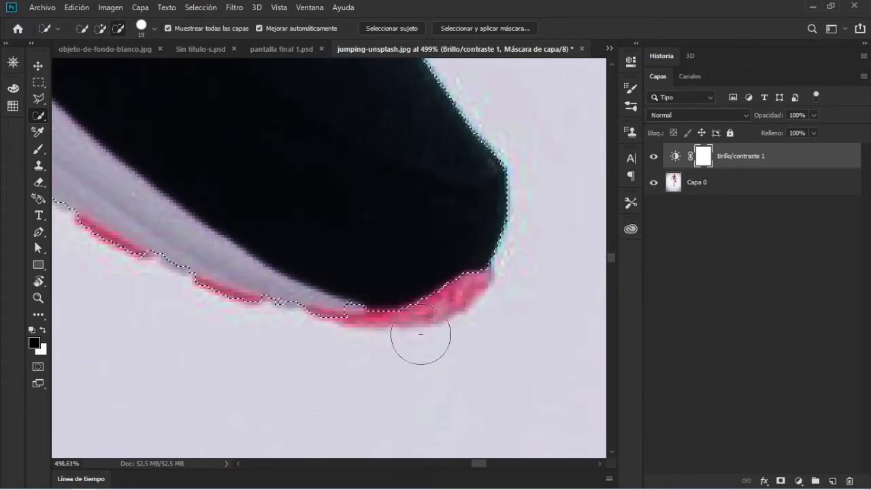
Trim stray background from the selection along the pink sole edge.
mouse_move(420, 341)
mouse_down()
mouse_move(454, 282)
mouse_move(404, 288)
mouse_up()
scroll(404, 288, down, 2)
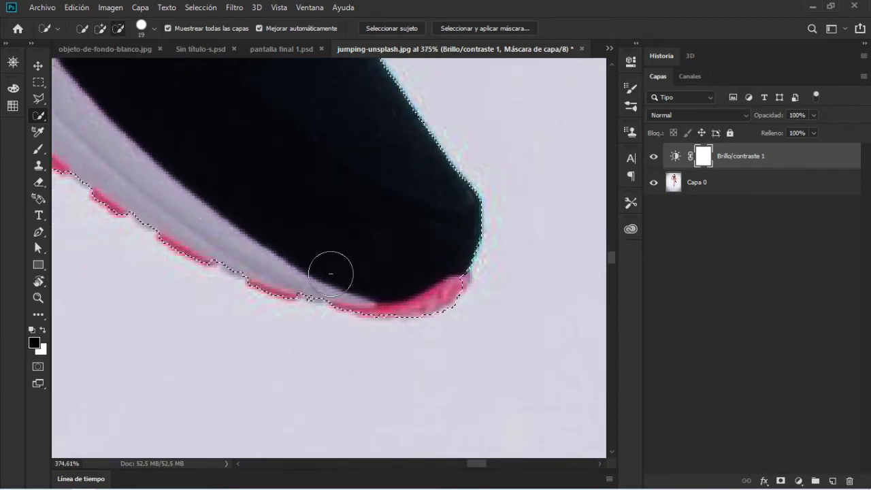
scroll(331, 273, down, 1)
drag(272, 247, 258, 253)
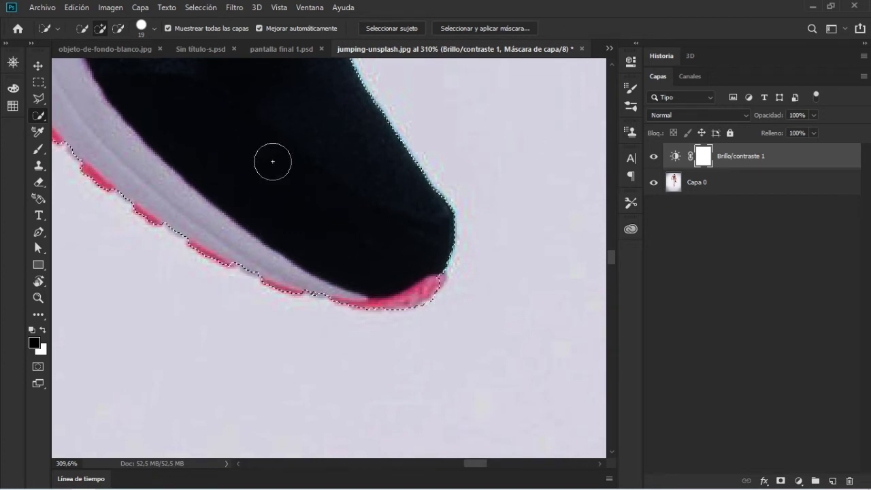
scroll(273, 159, down, 3)
scroll(279, 169, down, 2)
scroll(417, 163, down, 1)
scroll(331, 263, up, 1)
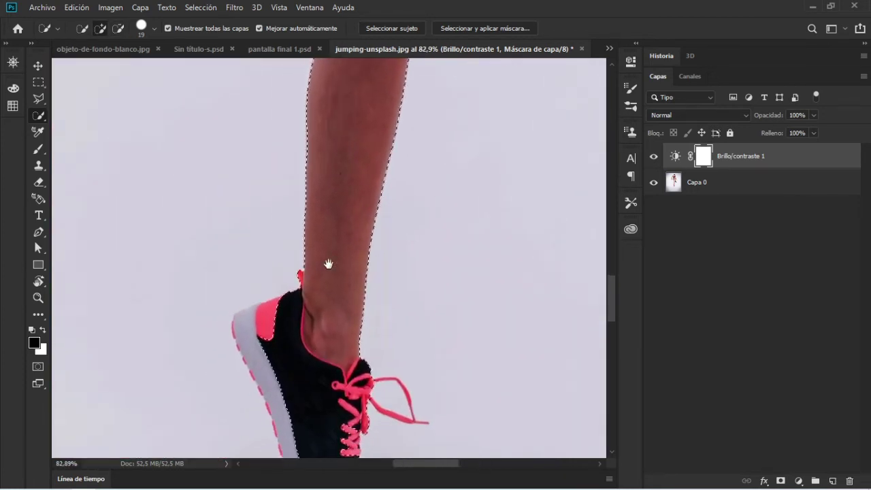
scroll(319, 252, up, 1)
scroll(313, 244, up, 1)
scroll(312, 244, up, 1)
Brush the grey sole along the toe, heel and side into the selection.
scroll(232, 204, up, 1)
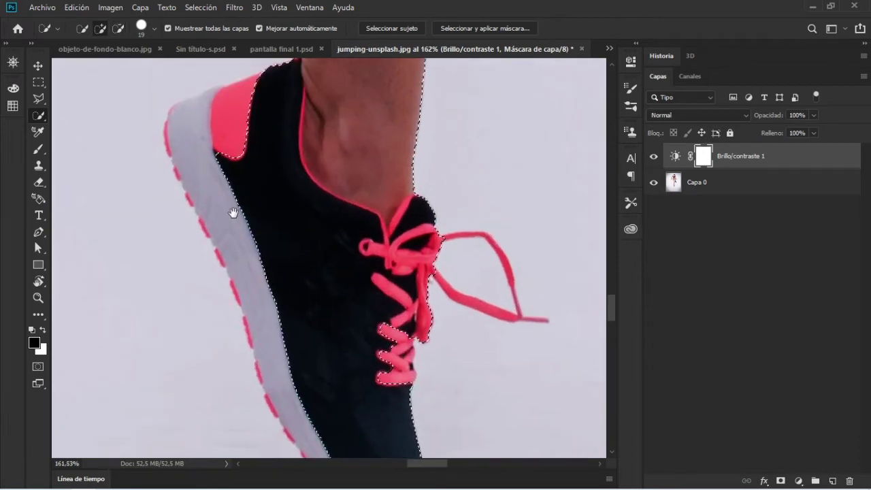
drag(225, 143, 306, 436)
drag(203, 155, 205, 204)
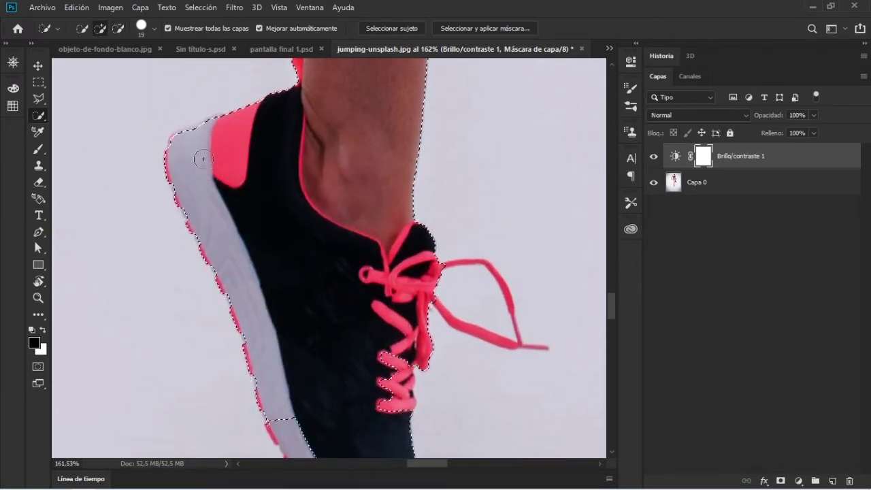
Return Quick Selection to add mode and brush the heel and grey sole in.
click(117, 28)
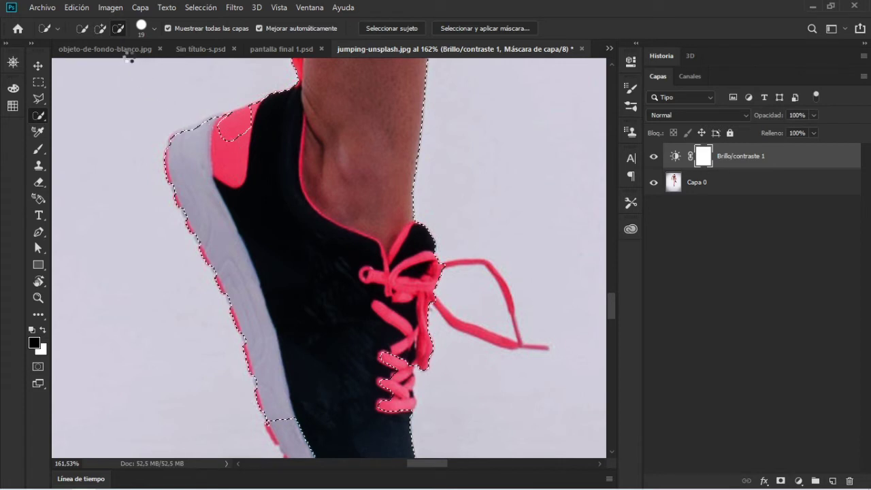
click(102, 32)
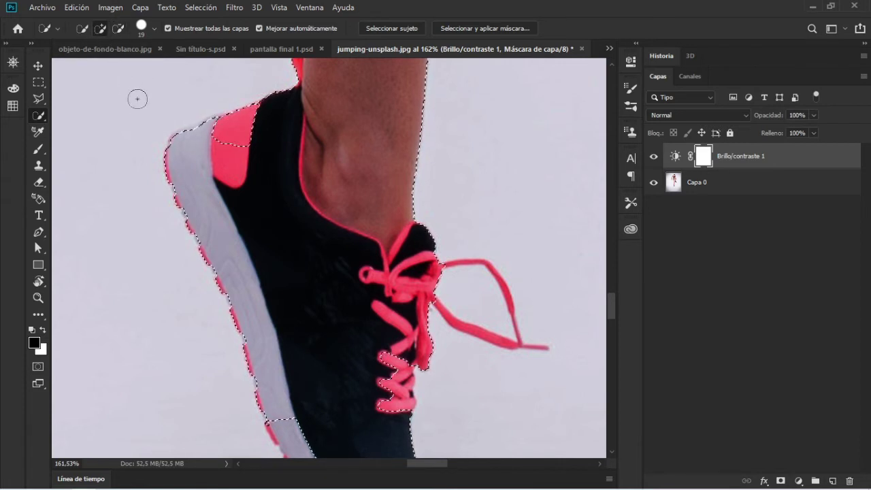
drag(196, 142, 264, 117)
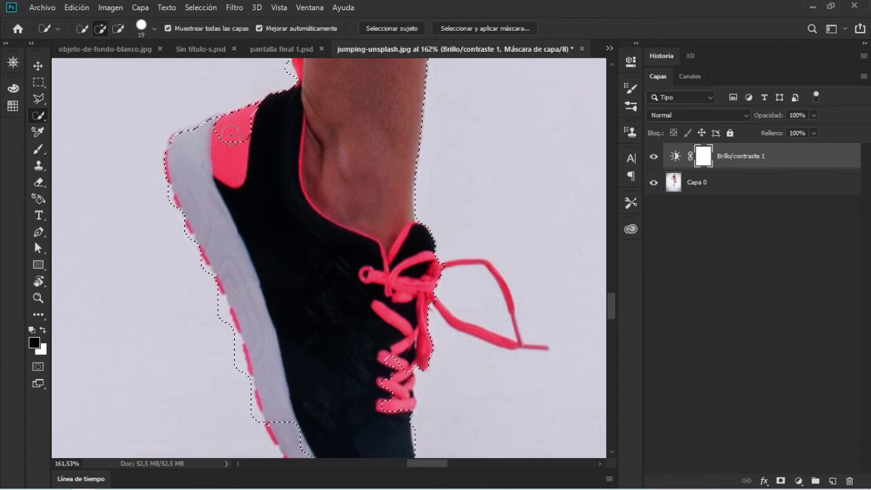
scroll(187, 145, down, 3)
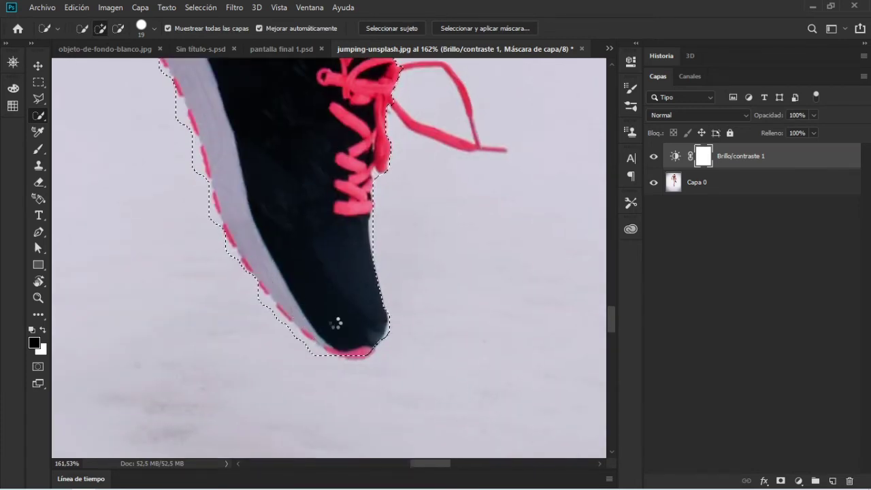
scroll(382, 306, down, 4)
scroll(382, 307, up, 5)
scroll(383, 360, down, 6)
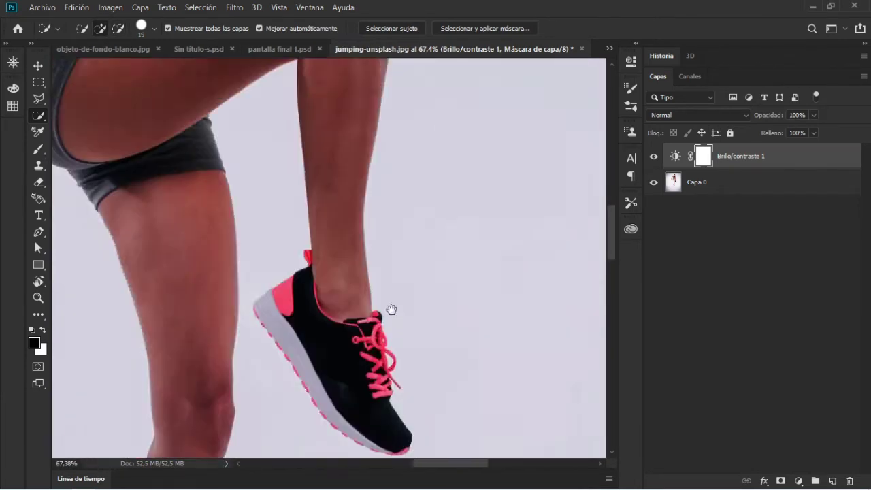
scroll(341, 279, up, 2)
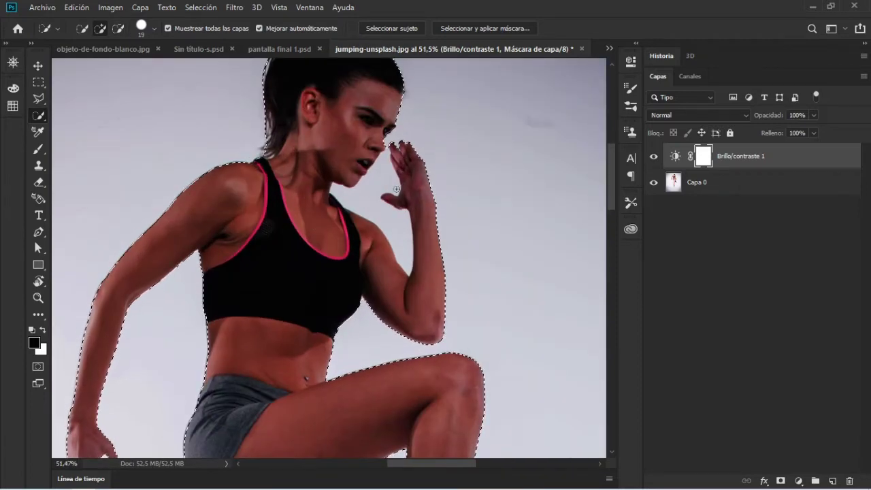
scroll(402, 156, up, 3)
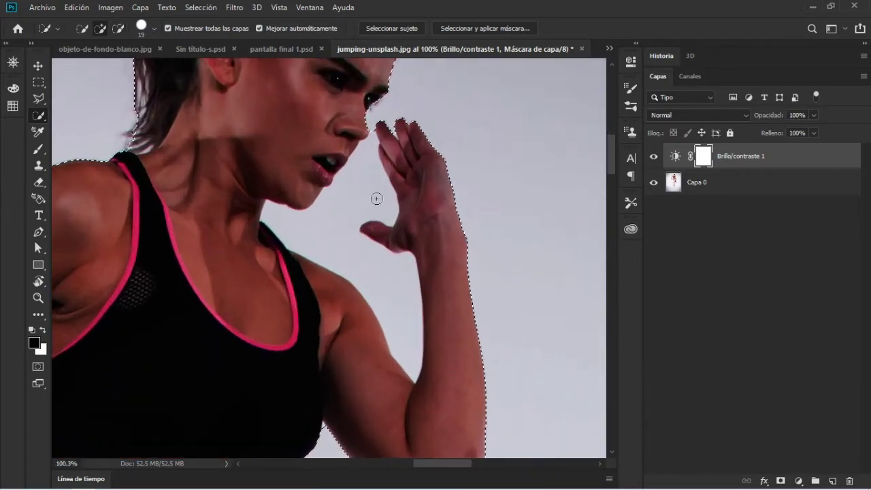
scroll(375, 196, down, 2)
scroll(350, 233, down, 2)
scroll(334, 255, down, 1)
key(q)
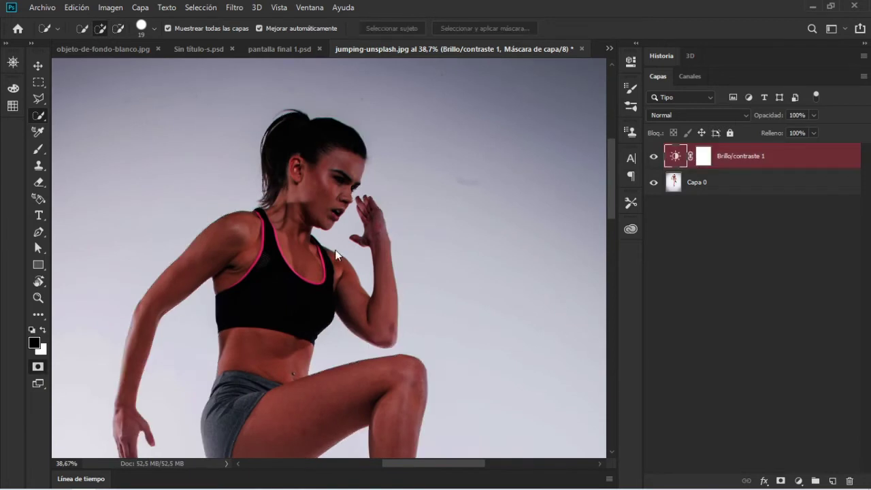
scroll(358, 347, down, 5)
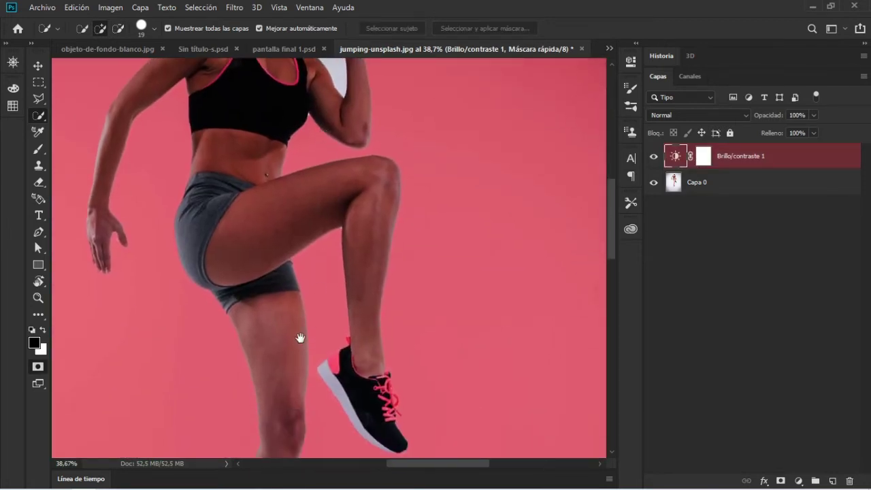
scroll(301, 340, down, 3)
scroll(292, 195, down, 2)
mouse_move(300, 273)
mouse_down()
mouse_move(302, 156)
mouse_move(331, 297)
mouse_up()
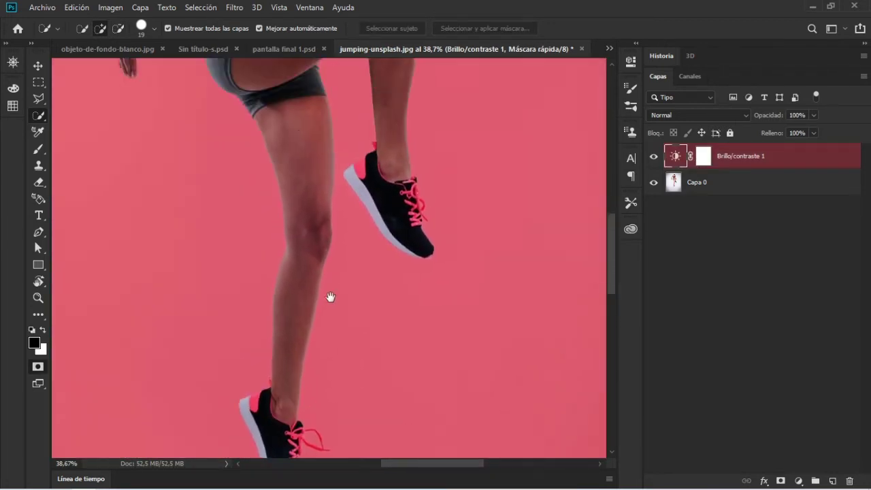
scroll(325, 272, up, 4)
drag(320, 249, 277, 313)
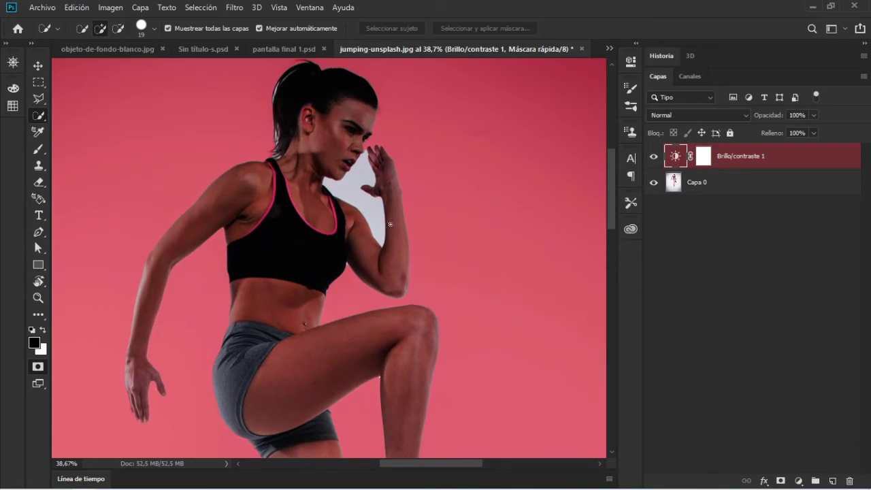
scroll(390, 223, up, 1)
scroll(385, 204, up, 1)
scroll(374, 177, up, 1)
scroll(365, 149, up, 1)
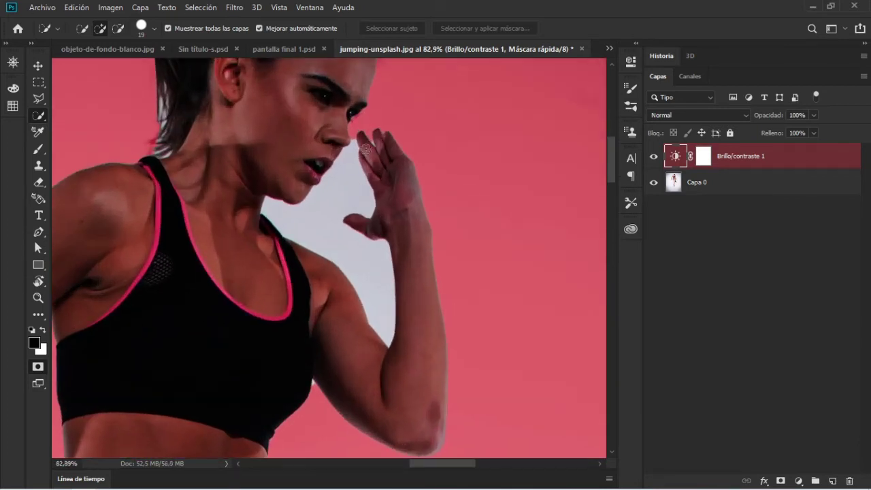
key(q)
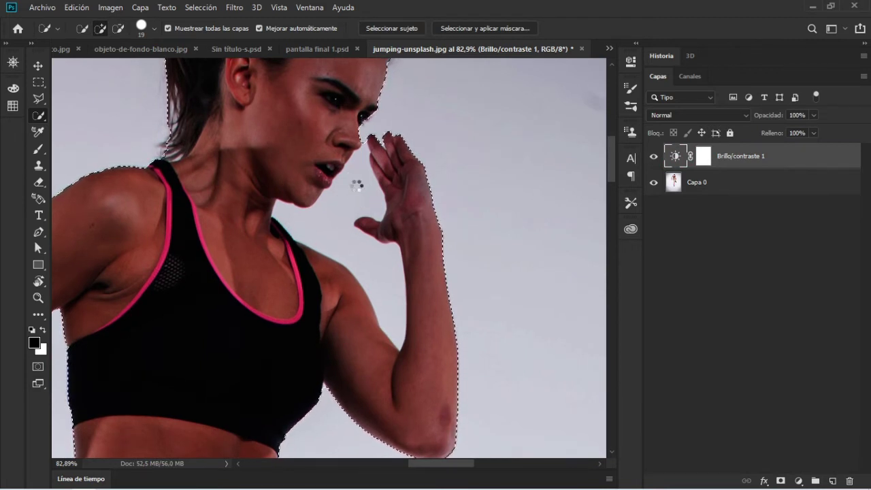
Alt-brush away the background between the chin, neck and raised hand.
key(alt)
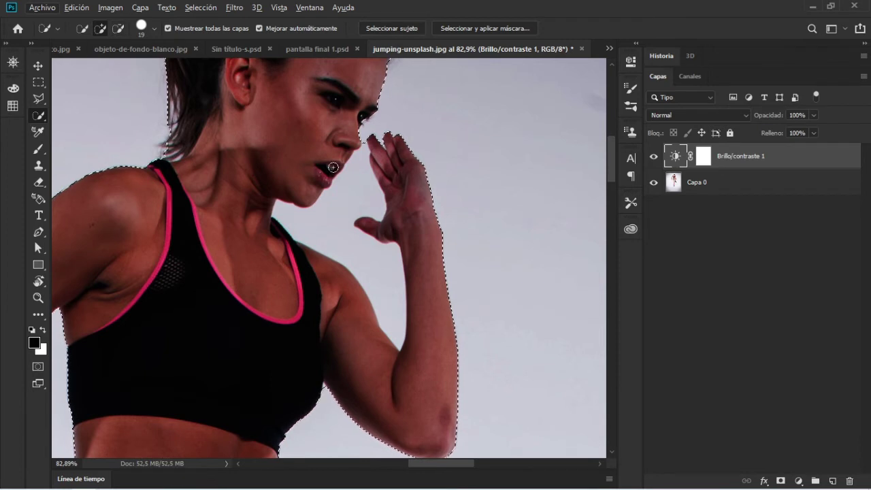
key(alt)
drag(343, 193, 339, 209)
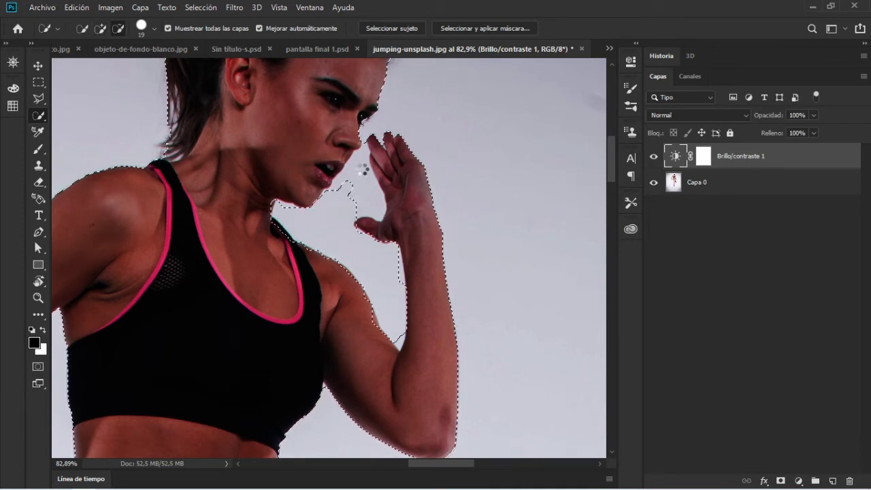
drag(362, 171, 355, 189)
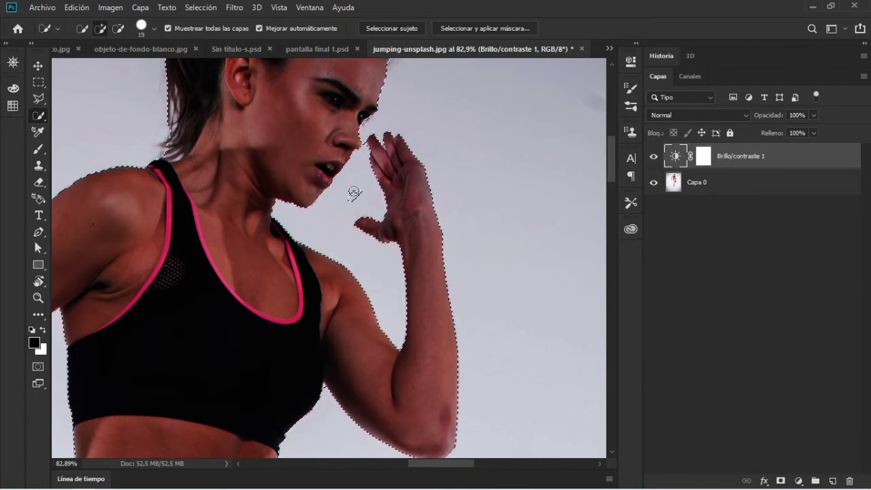
click(351, 198)
Zoom out and preview the selection as a red Quick Mask overlay.
scroll(308, 224, down, 2)
scroll(308, 224, down, 3)
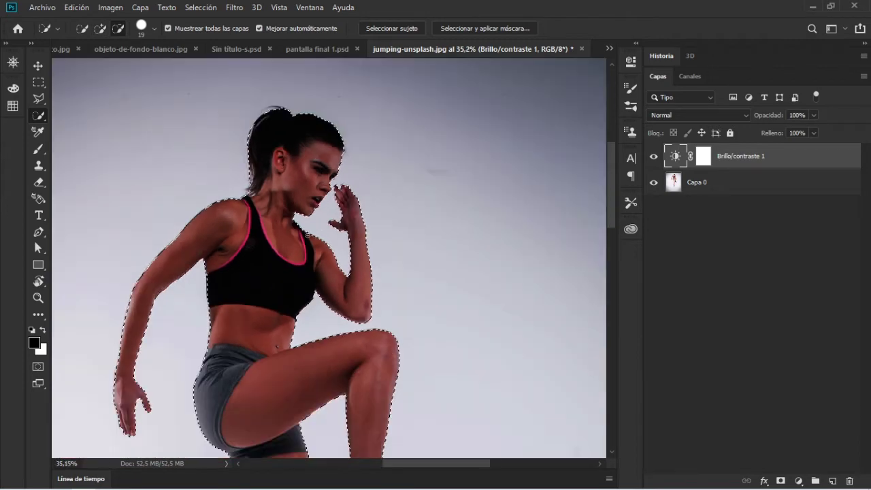
scroll(330, 191, up, 1)
scroll(331, 191, down, 1)
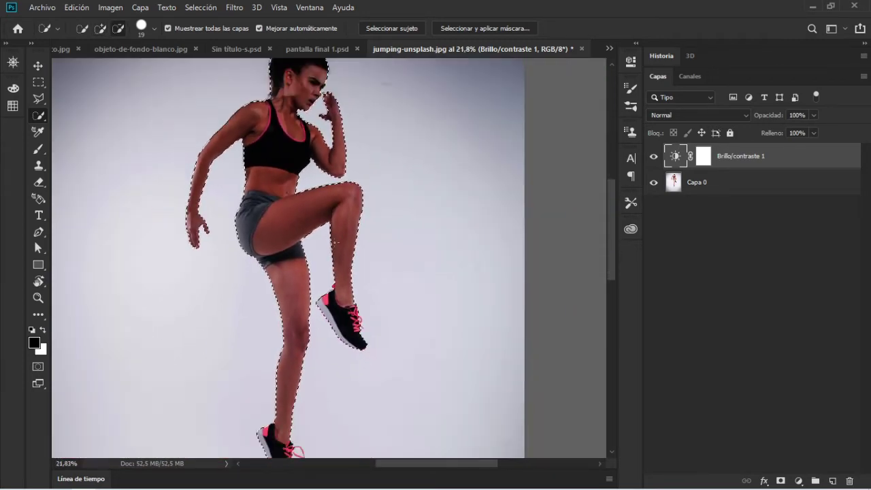
scroll(320, 204, down, 1)
scroll(308, 215, up, 1)
drag(308, 215, 325, 230)
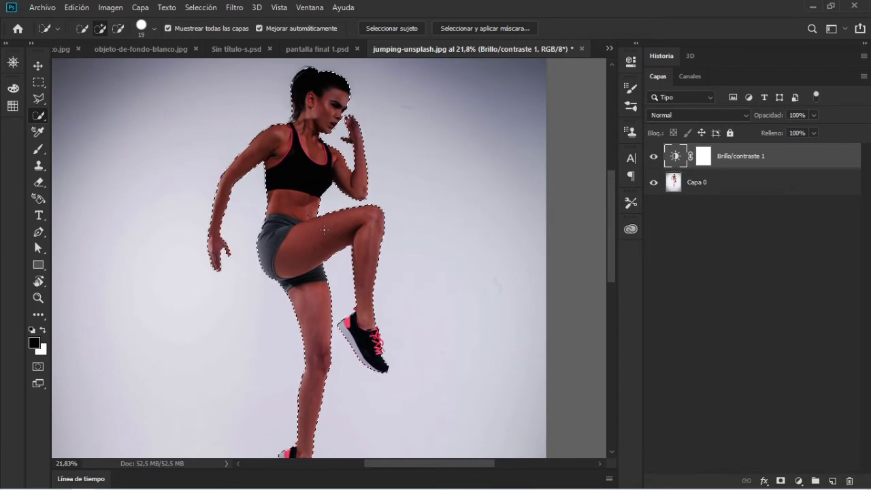
key(q)
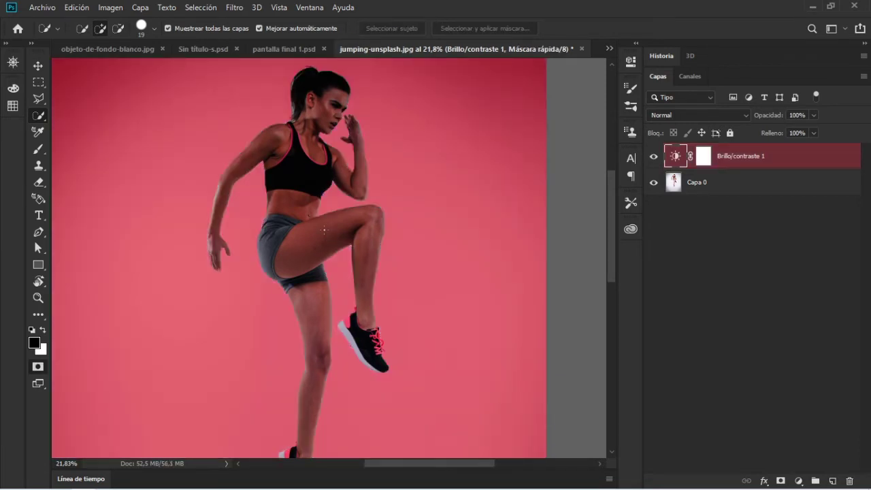
Compare the woman's selection with and without the Quick Mask overlay while zooming in.
key(q)
key(q)
scroll(371, 352, up, 3)
scroll(381, 337, up, 3)
scroll(392, 320, up, 3)
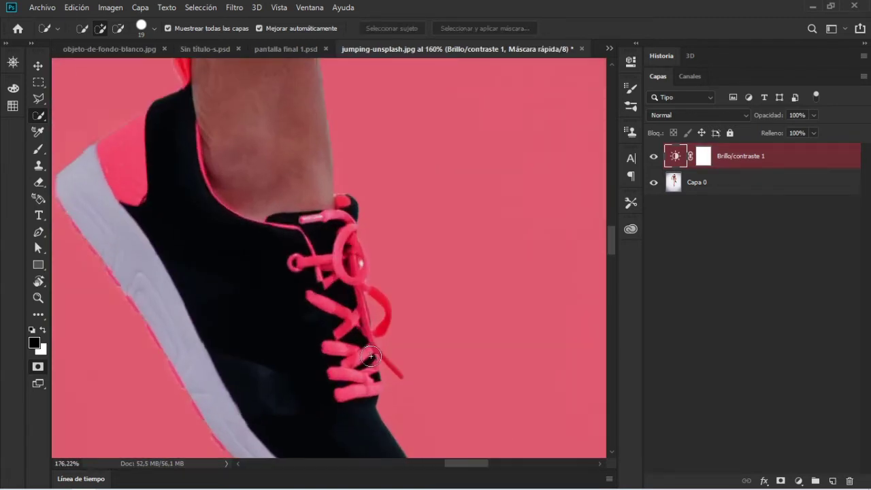
scroll(398, 305, up, 2)
scroll(399, 304, up, 1)
key(q)
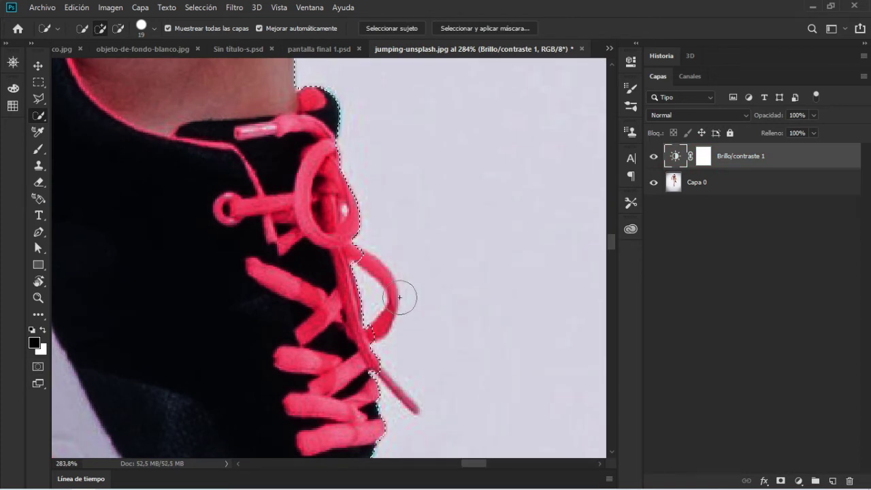
Paint the shoelace loop into the Quick Mask with an ~8 px brush, then exit Quick Mask.
key(q)
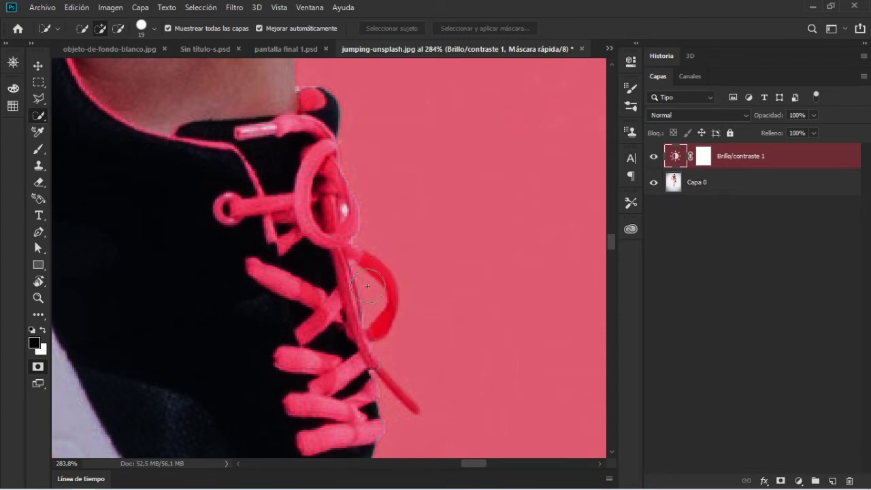
key(b)
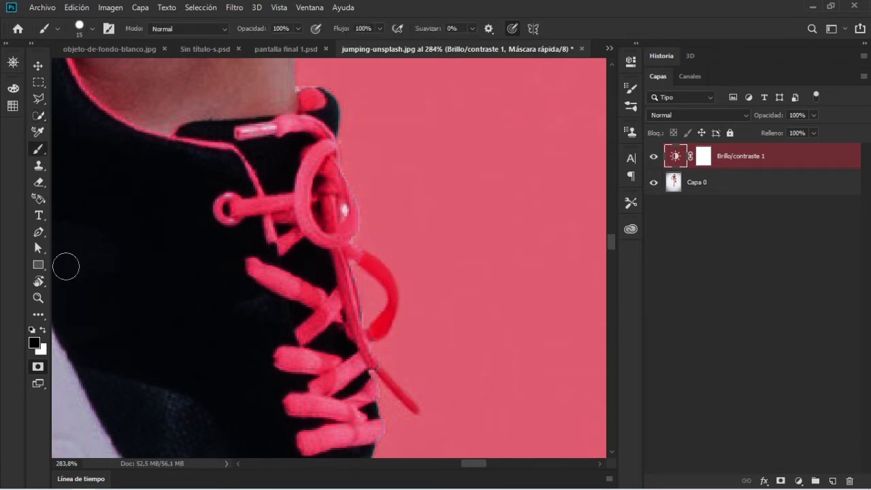
drag(363, 255, 355, 262)
scroll(373, 268, up, 2)
key(x)
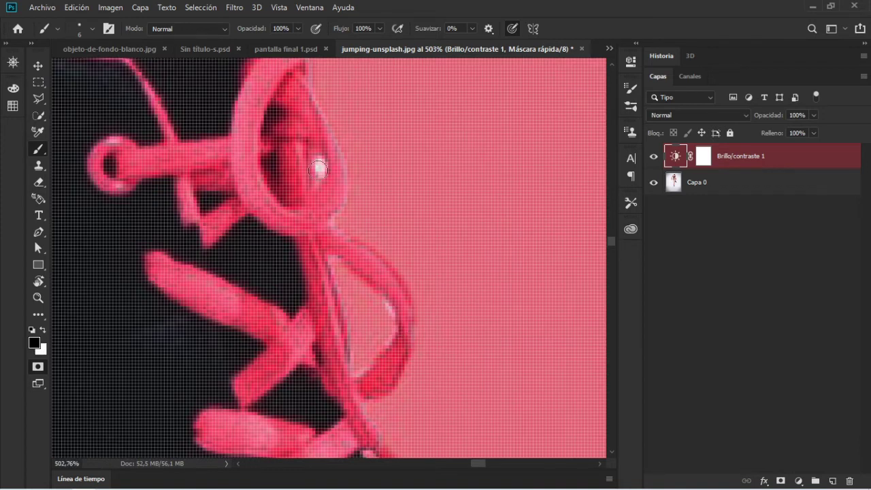
scroll(418, 232, down, 5)
scroll(222, 257, up, 1)
key(q)
scroll(222, 257, down, 5)
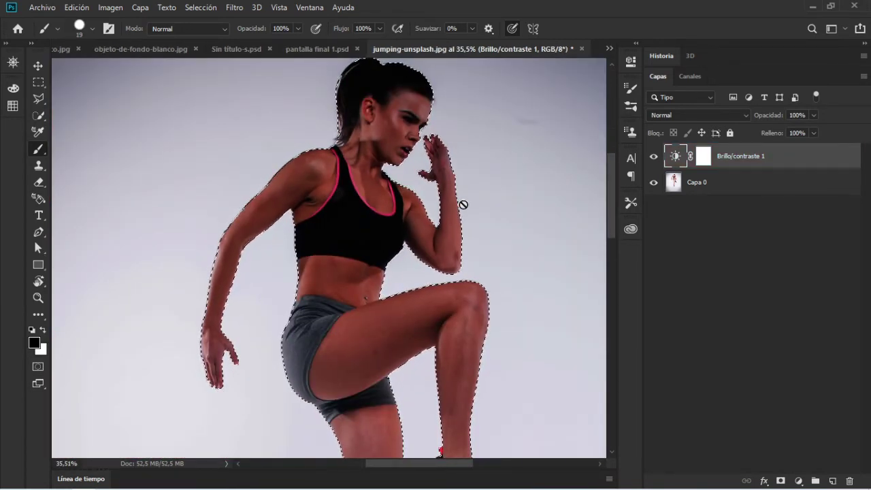
Check the shoe, make Capa 0 active, choose Quick Selection and open Select and Mask.
drag(410, 301, 410, 254)
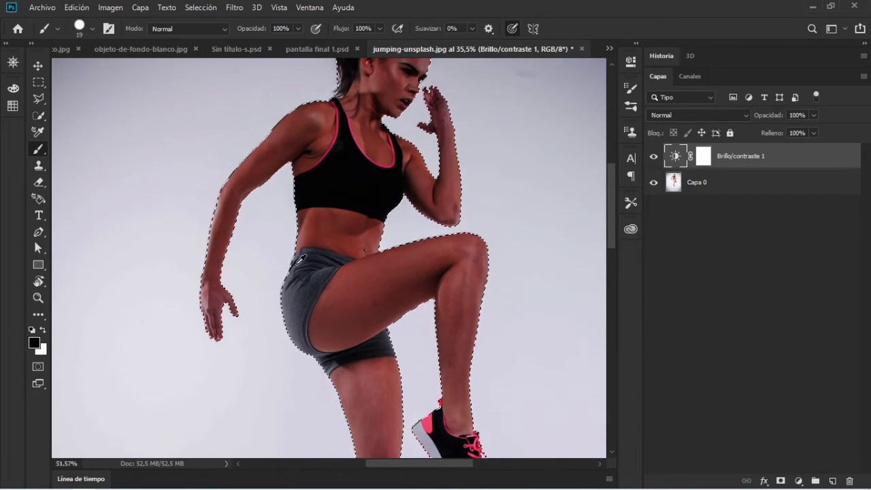
scroll(303, 269, up, 4)
scroll(308, 290, up, 2)
scroll(308, 291, down, 3)
scroll(308, 291, down, 3)
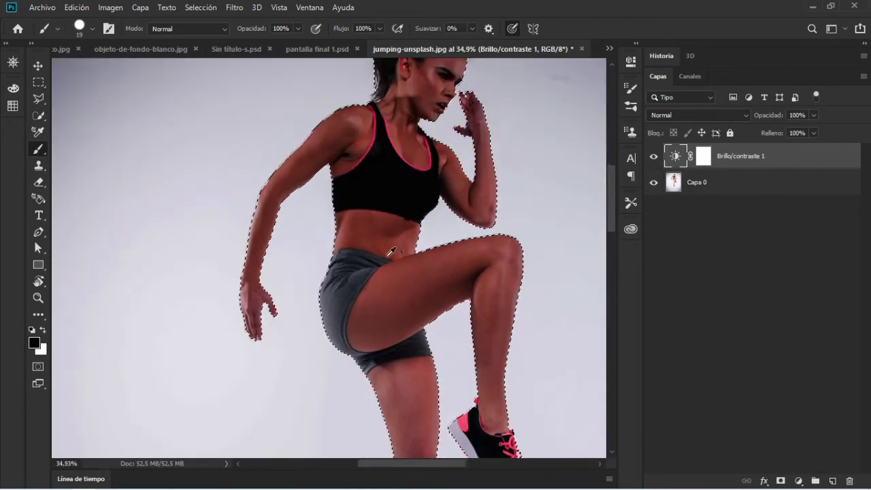
scroll(422, 223, down, 1)
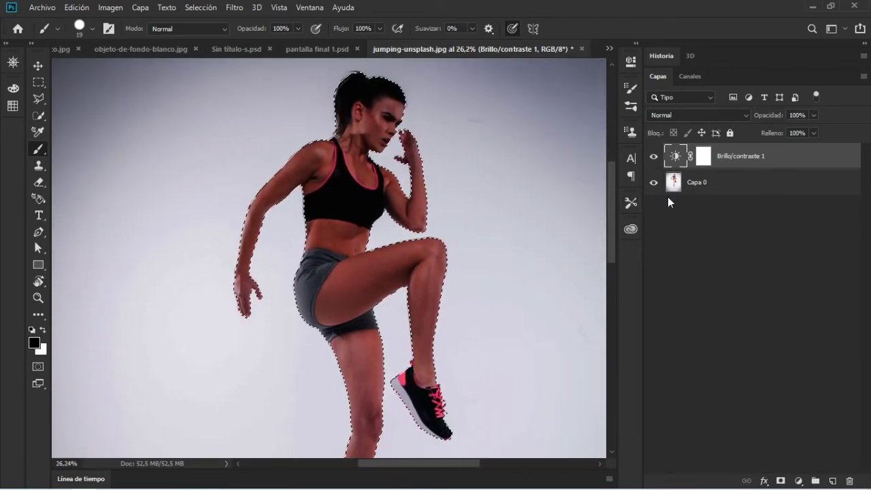
click(747, 183)
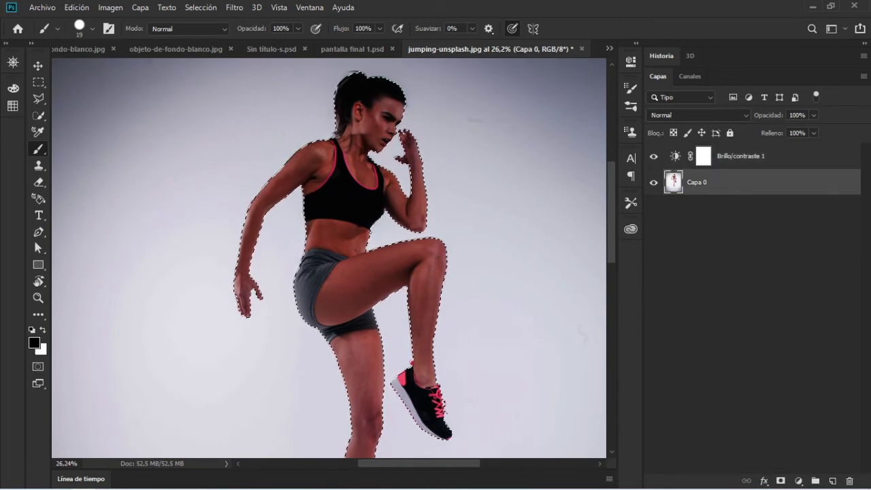
click(42, 115)
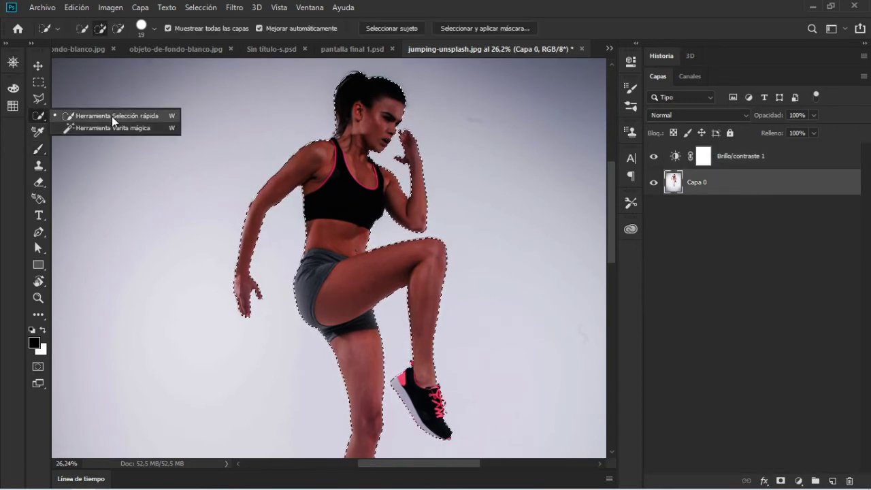
click(112, 116)
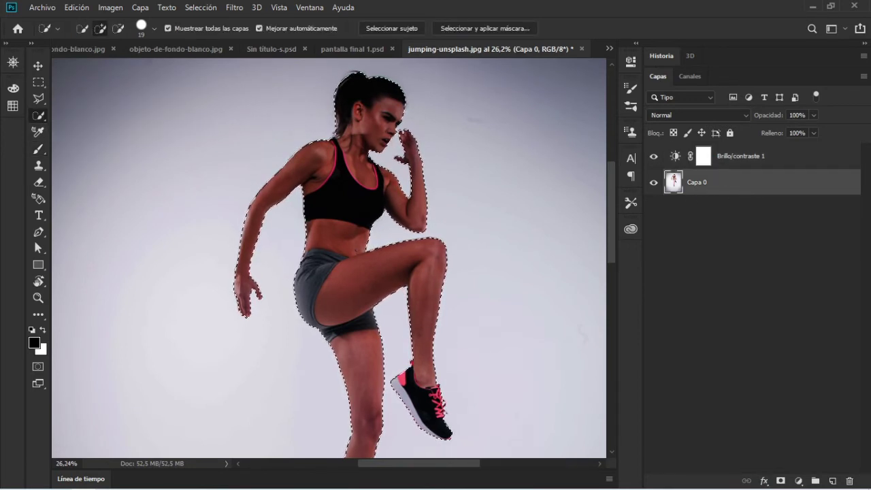
click(483, 31)
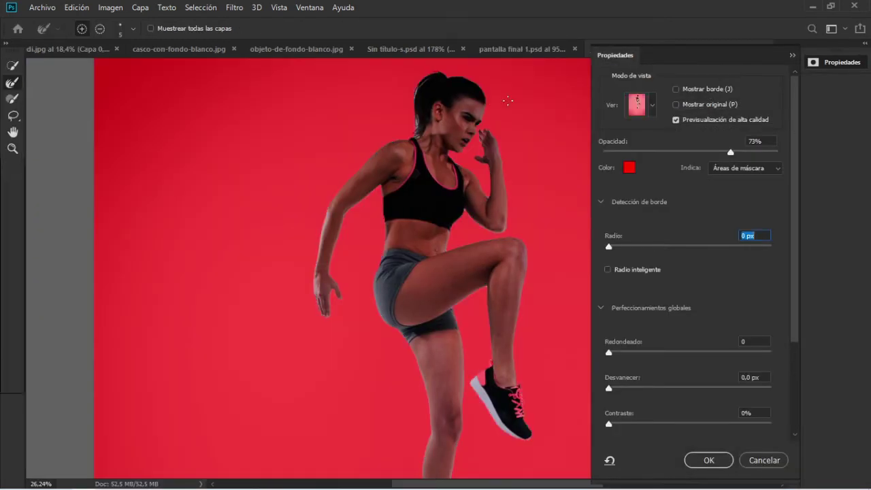
Pan and zoom the preview to inspect the hair, neck, shoulders and sports bra edges.
drag(442, 145, 304, 200)
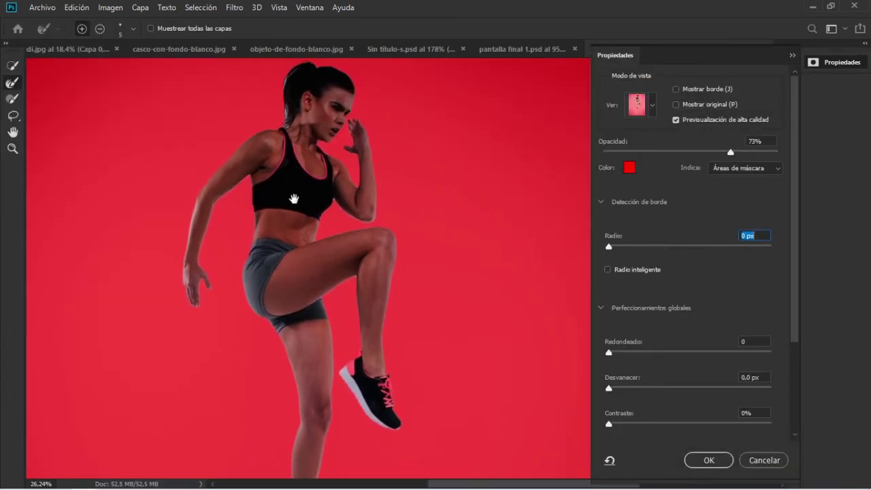
scroll(271, 138, up, 3)
scroll(270, 139, up, 3)
scroll(265, 170, up, 3)
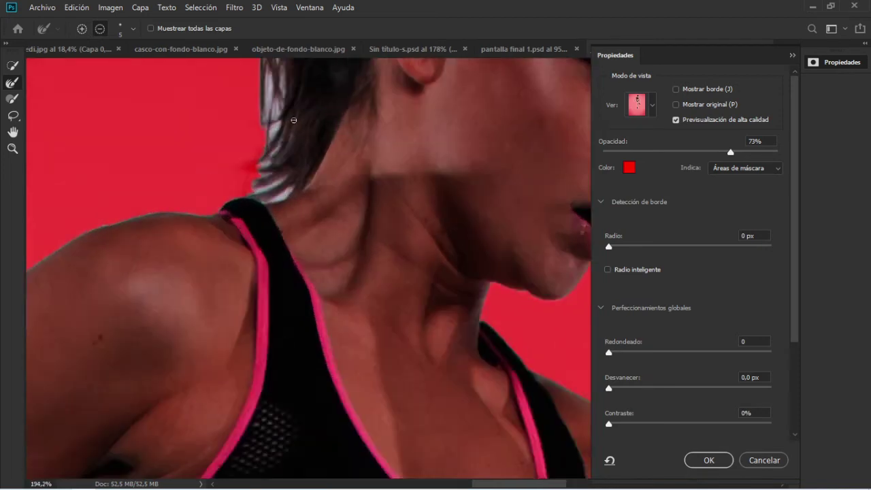
scroll(256, 231, up, 3)
mouse_move(256, 232)
mouse_down()
mouse_move(233, 341)
mouse_move(243, 363)
mouse_move(233, 340)
mouse_move(196, 342)
mouse_move(154, 383)
mouse_move(115, 346)
mouse_up()
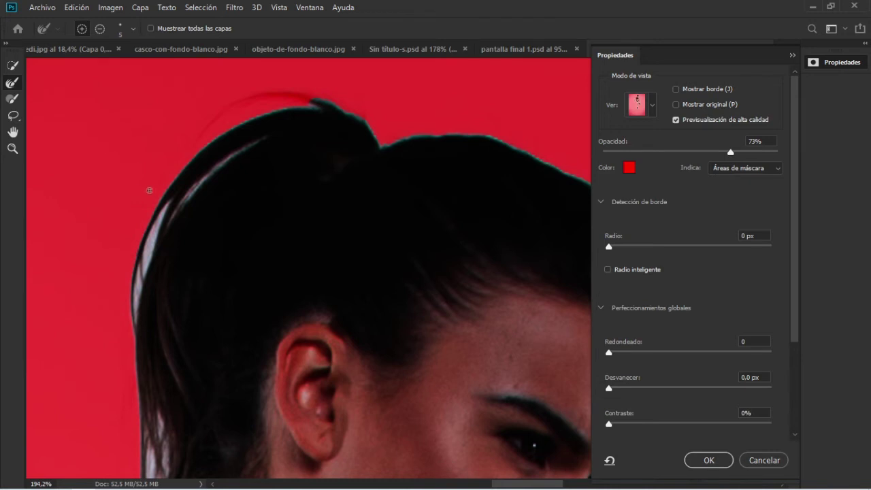
scroll(149, 222, down, 3)
mouse_move(282, 306)
mouse_down()
mouse_move(350, 171)
mouse_move(287, 226)
mouse_up()
scroll(270, 178, up, 2)
scroll(271, 178, up, 2)
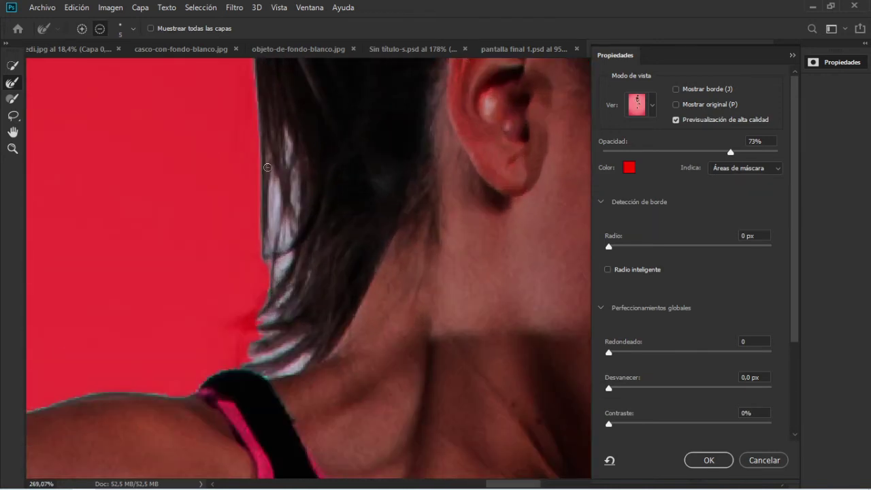
scroll(271, 178, up, 1)
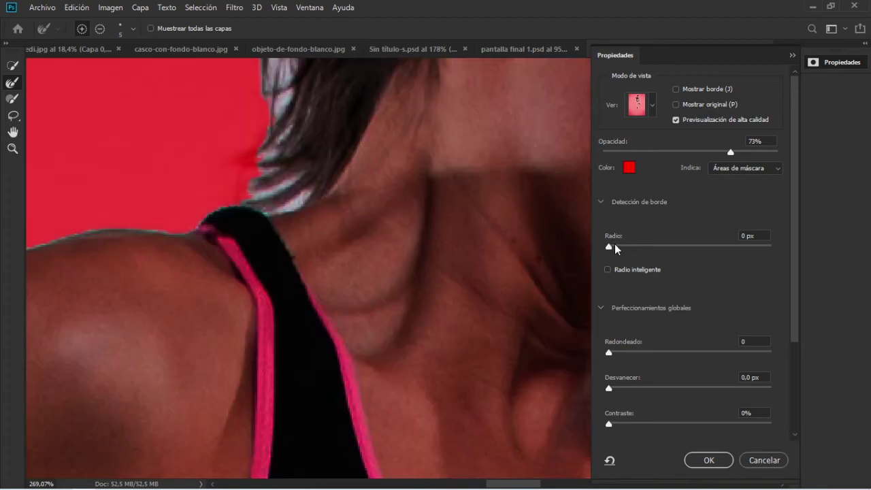
Set the Edge Detection radius to 3 px.
drag(146, 245, 323, 253)
drag(613, 253, 640, 255)
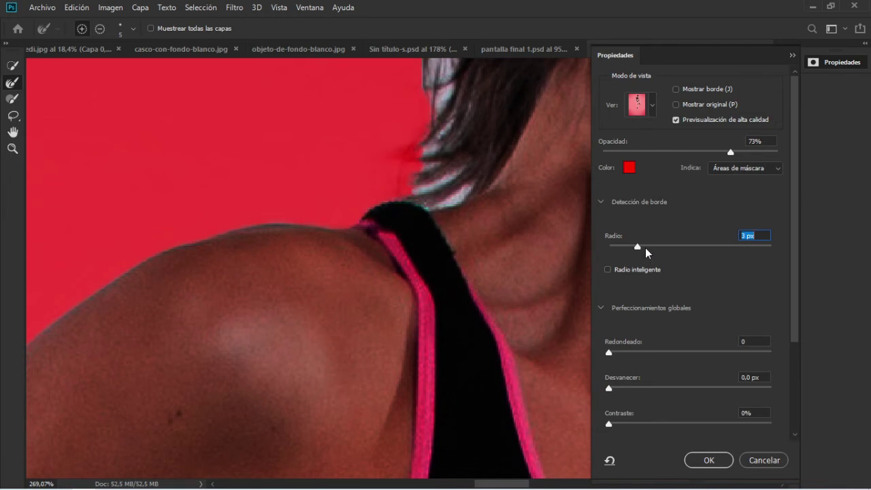
scroll(665, 376, down, 1)
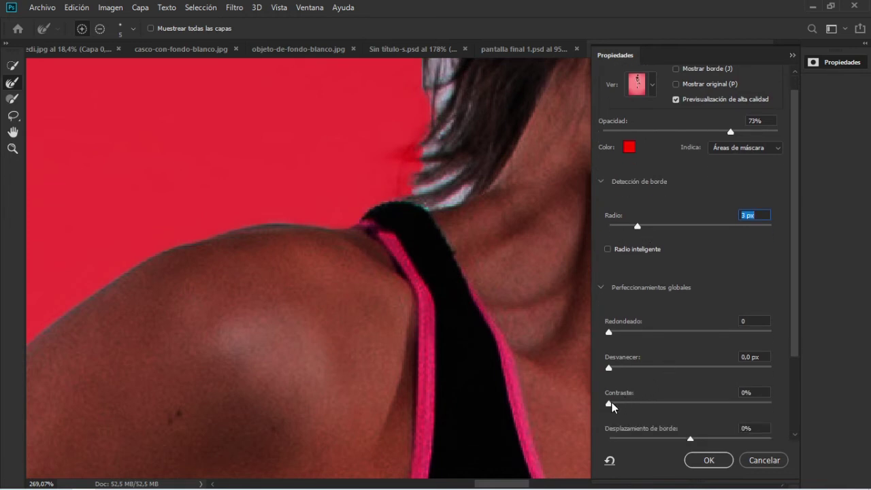
Set Global Refinements contrast to 10% and switch the refine brush to Subtract.
mouse_move(609, 403)
mouse_down()
mouse_move(664, 414)
mouse_move(633, 411)
mouse_up()
double_click(747, 394)
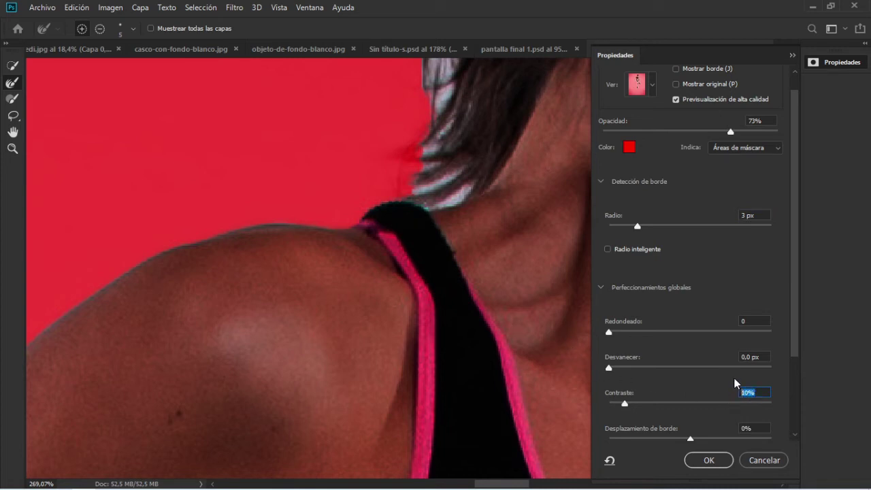
double_click(747, 215)
scroll(724, 211, up, 1)
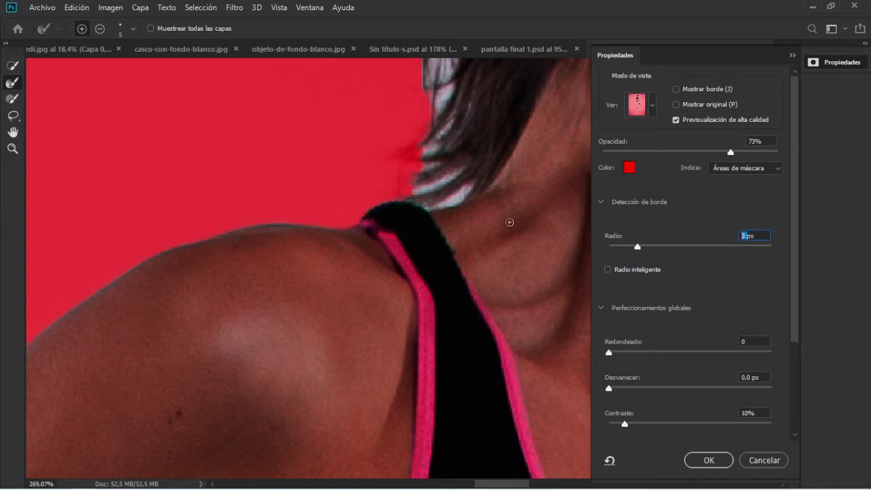
key(alt)
Apply the Select and Mask refinement and add it as a layer mask on Capa 0.
click(709, 461)
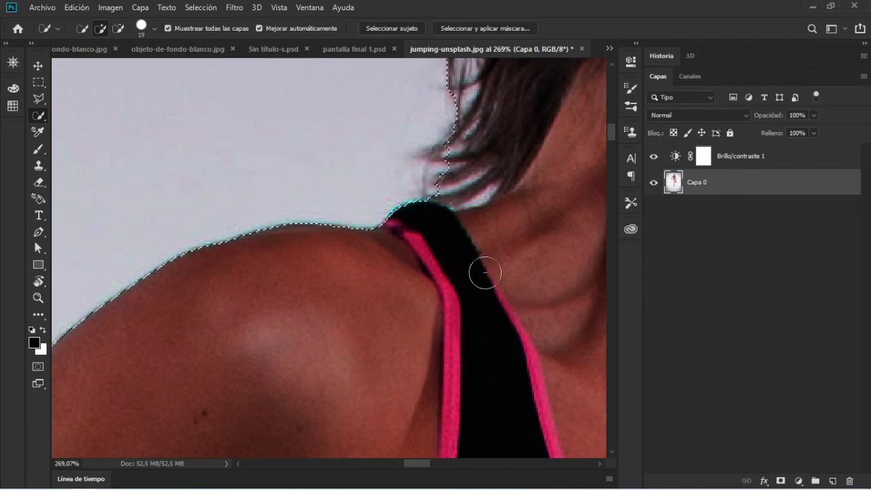
scroll(485, 272, down, 3)
scroll(487, 282, down, 3)
scroll(447, 305, down, 2)
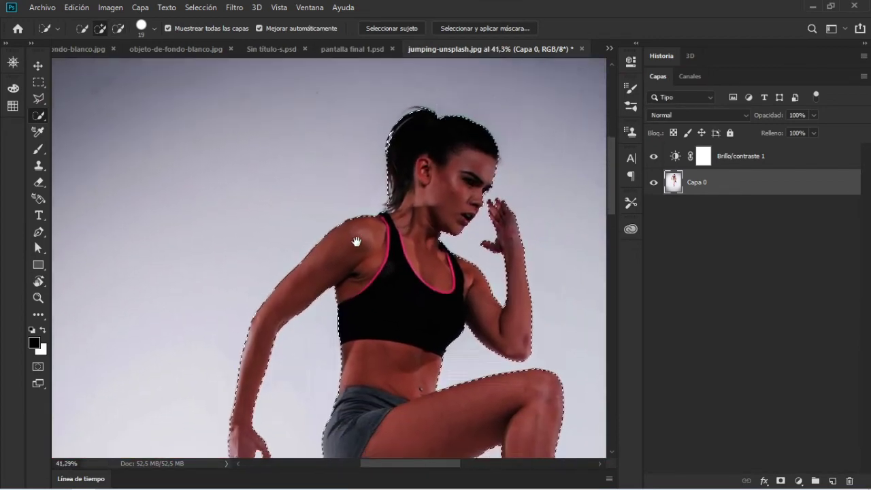
drag(357, 241, 341, 213)
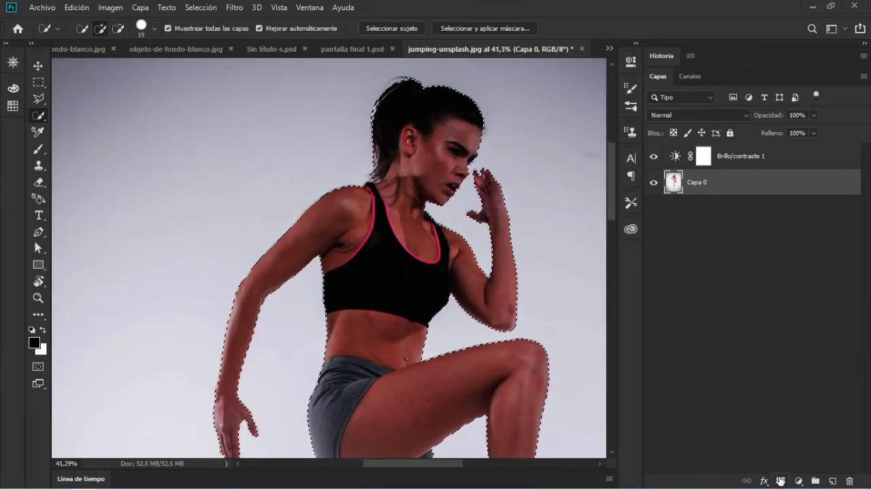
click(781, 481)
Zoom in on the neck and shoulder area and shrink the brush to 2 px.
drag(482, 291, 385, 184)
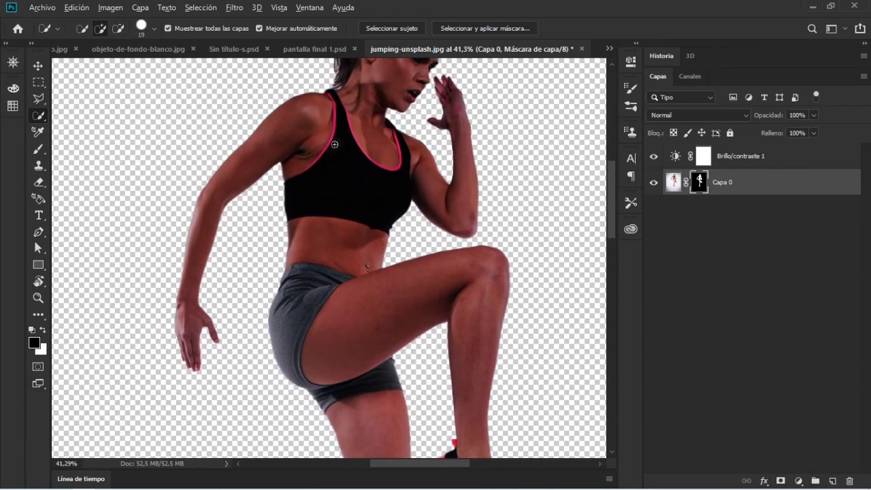
alt+scroll(385, 183, up, 5)
mouse_move(379, 128)
mouse_down()
mouse_move(416, 297)
mouse_move(401, 302)
mouse_up()
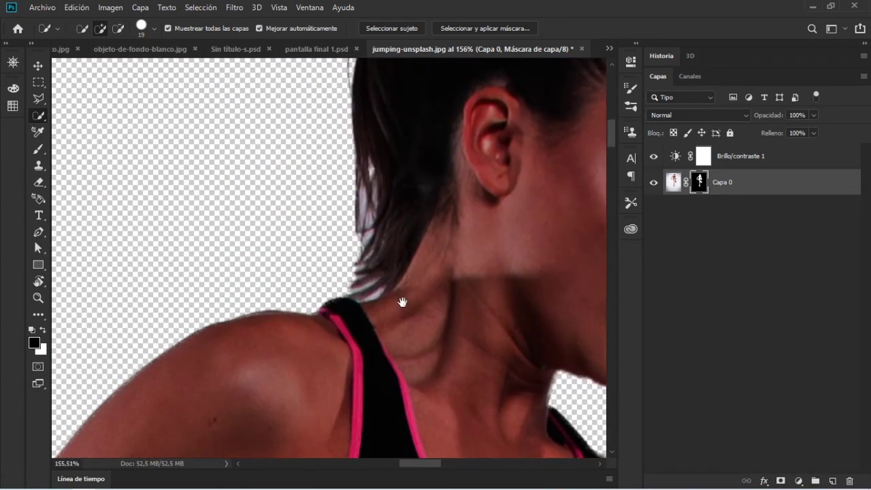
alt+scroll(405, 187, up, 3)
alt+scroll(427, 207, up, 1)
alt+scroll(428, 207, down, 1)
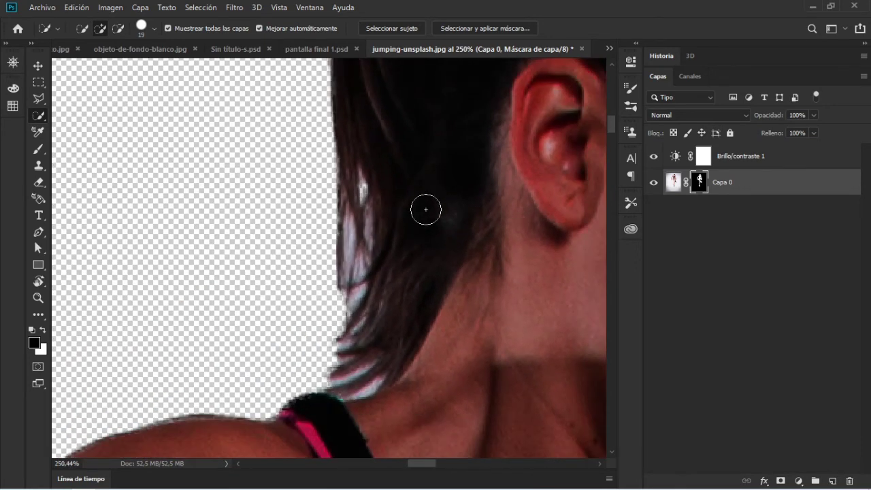
alt+scroll(427, 206, up, 1)
alt+scroll(428, 206, down, 1)
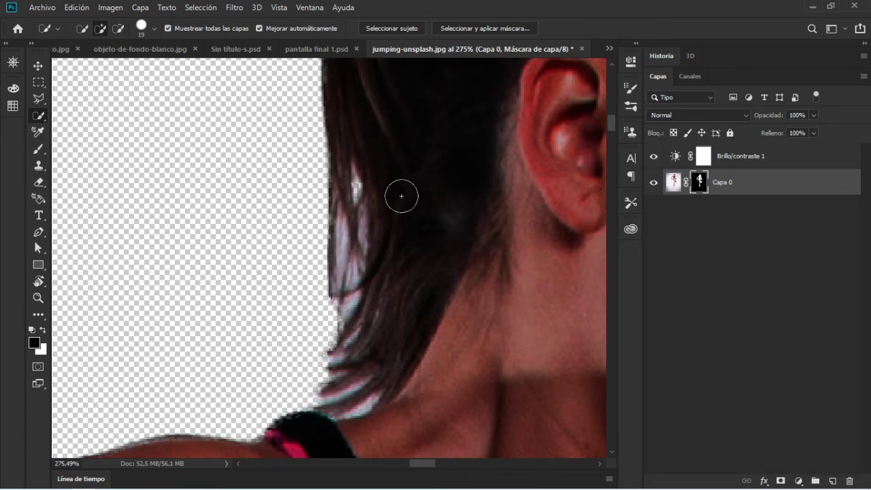
drag(401, 194, 397, 192)
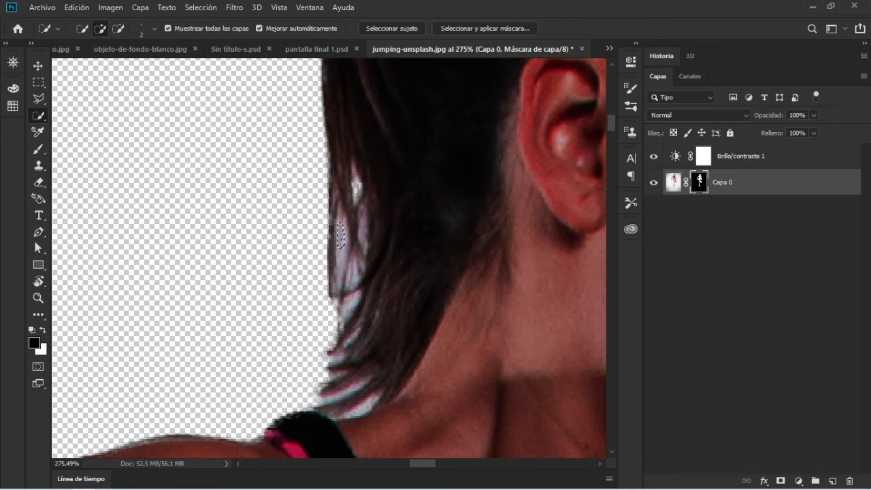
Paint white with a 6 px brush over the hair strands beside the neck.
key(b)
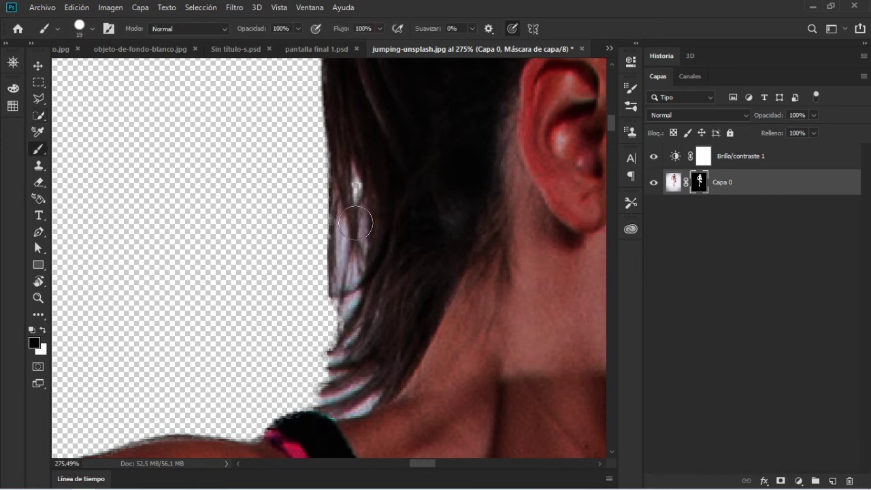
mouse_move(356, 222)
mouse_down()
mouse_move(342, 226)
mouse_move(338, 300)
mouse_move(356, 276)
mouse_up()
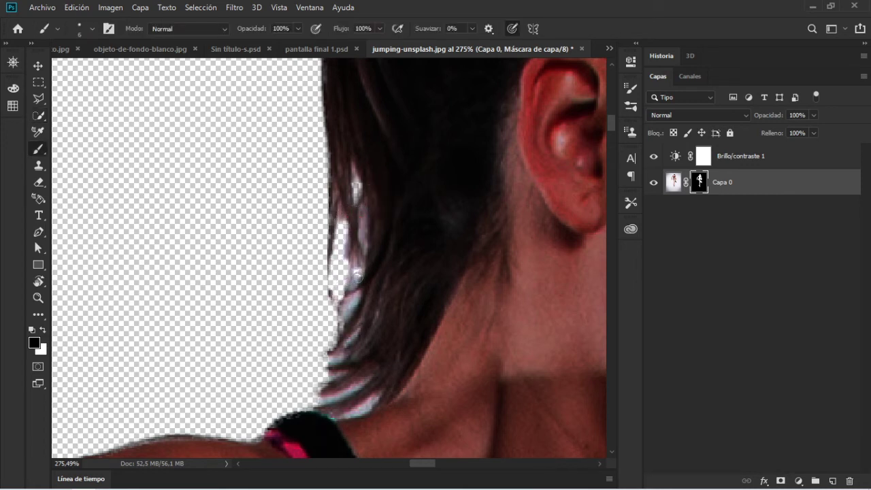
drag(357, 224, 366, 243)
mouse_move(349, 294)
mouse_down()
mouse_move(338, 317)
mouse_move(357, 285)
mouse_move(346, 294)
mouse_move(338, 331)
mouse_up()
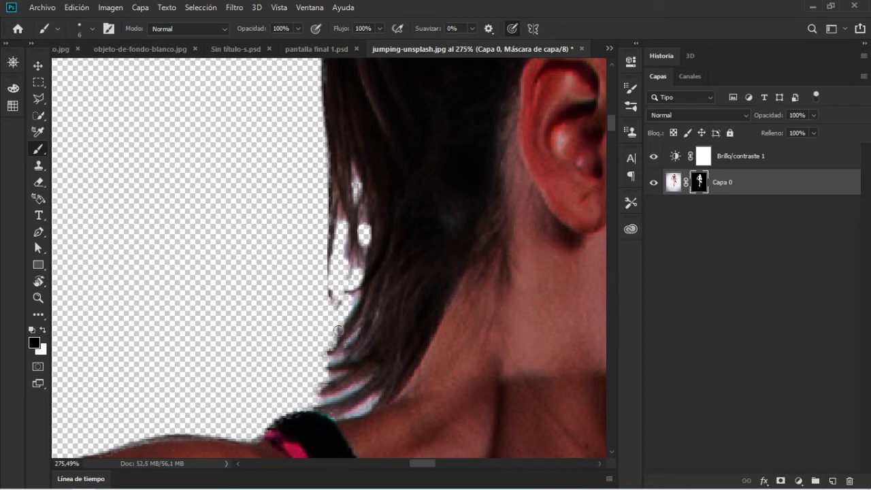
click(338, 331)
double_click(698, 182)
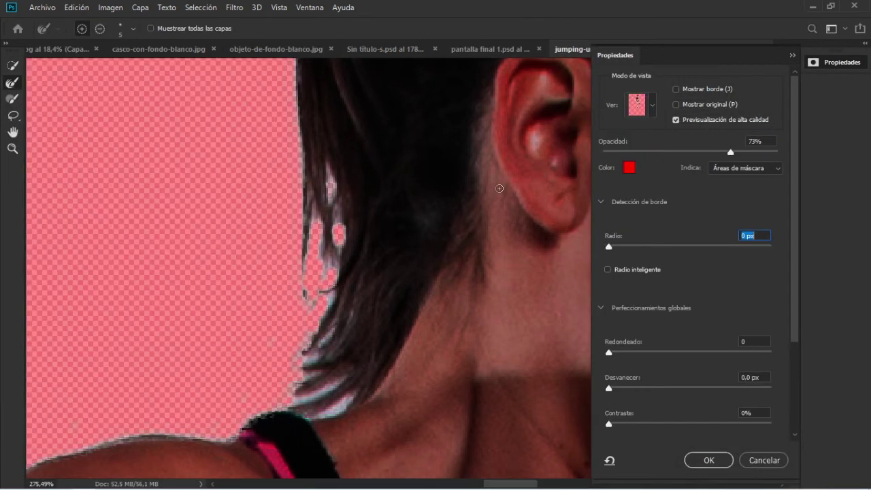
key(alt)
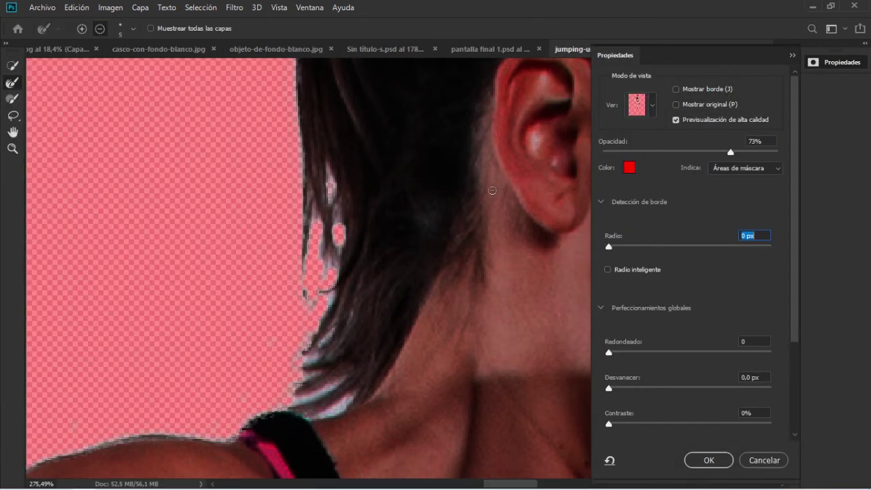
drag(502, 197, 340, 294)
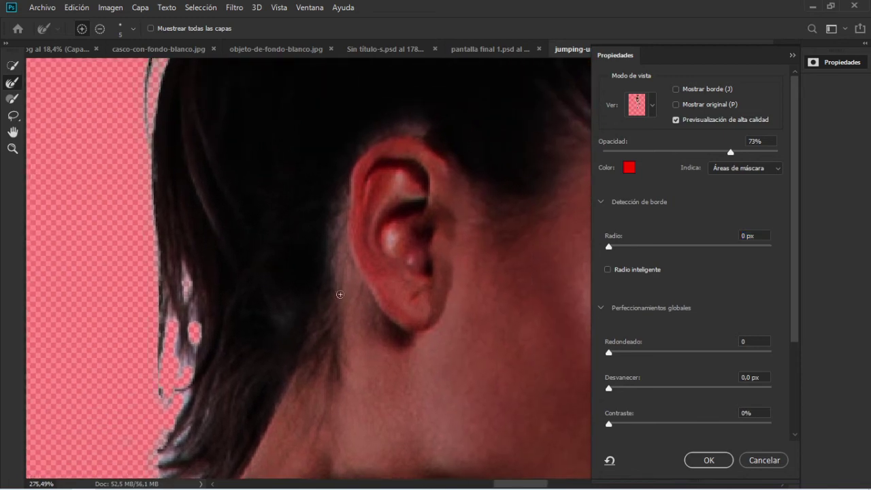
scroll(347, 296, down, 1)
scroll(344, 299, down, 2)
scroll(337, 327, down, 2)
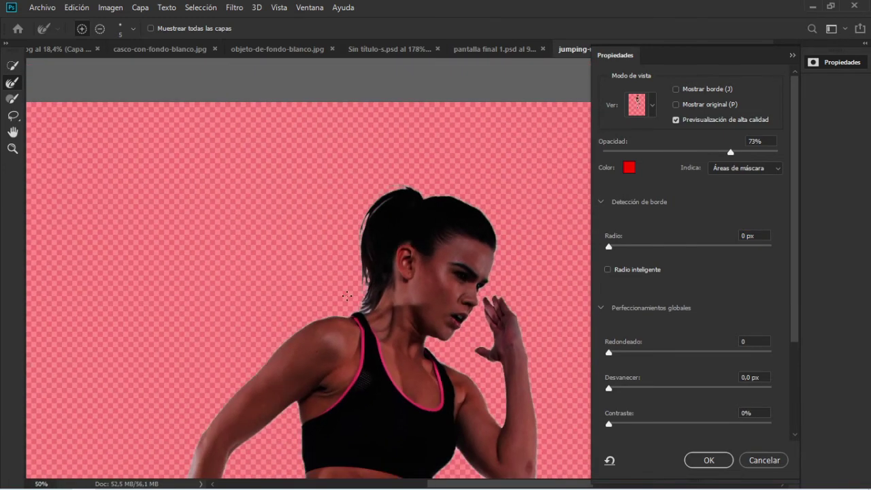
drag(332, 350, 306, 259)
scroll(385, 289, up, 1)
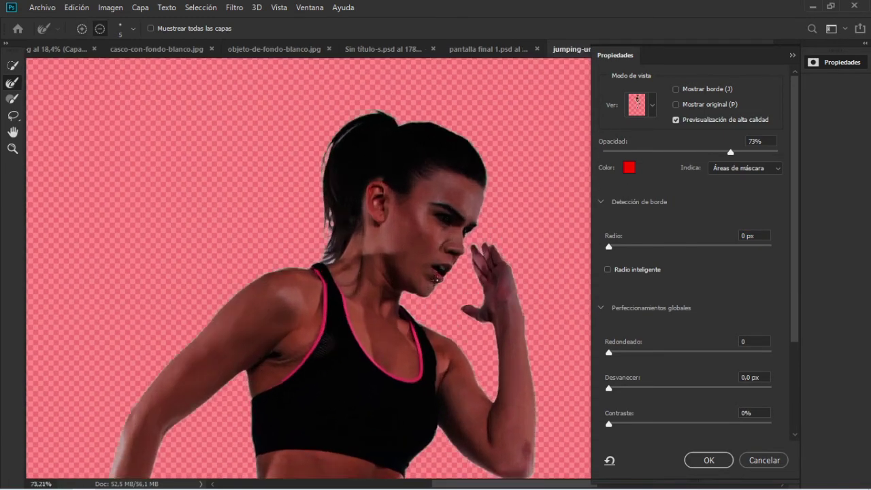
scroll(388, 284, up, 1)
scroll(395, 277, up, 2)
scroll(402, 269, up, 1)
drag(403, 268, 399, 306)
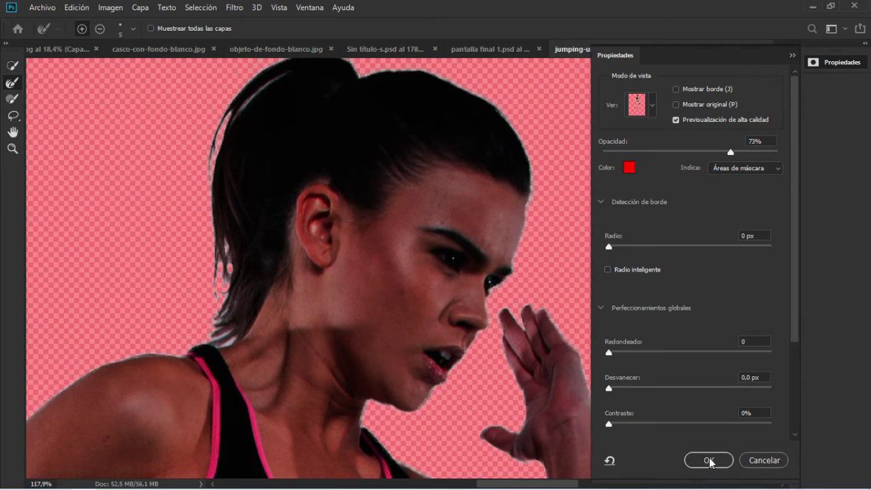
drag(314, 303, 304, 181)
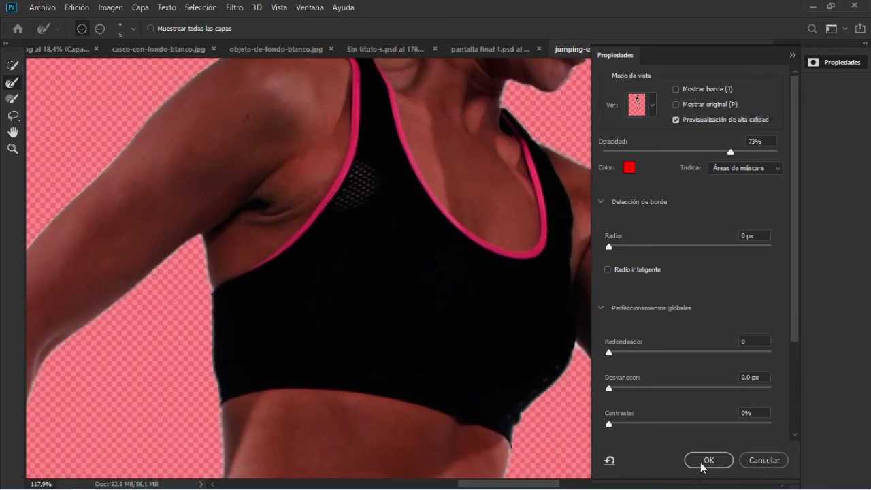
click(703, 463)
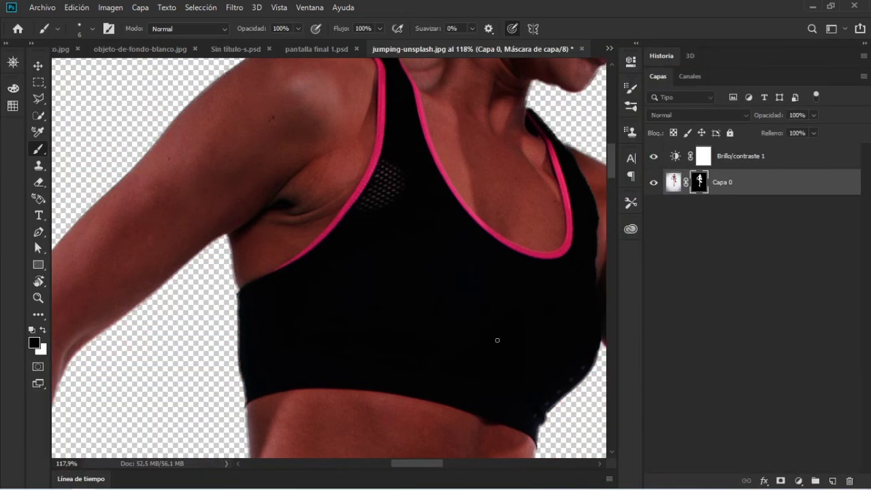
Reopen Select and Mask with Alt+Ctrl+R, raise edge contrast to about 47%, and apply.
scroll(408, 306, down, 3)
scroll(408, 310, up, 2)
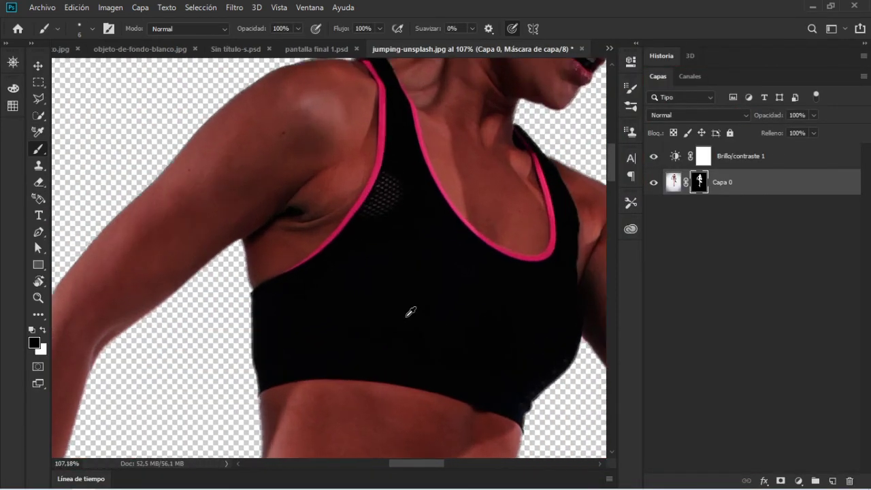
scroll(247, 288, up, 3)
scroll(208, 272, up, 2)
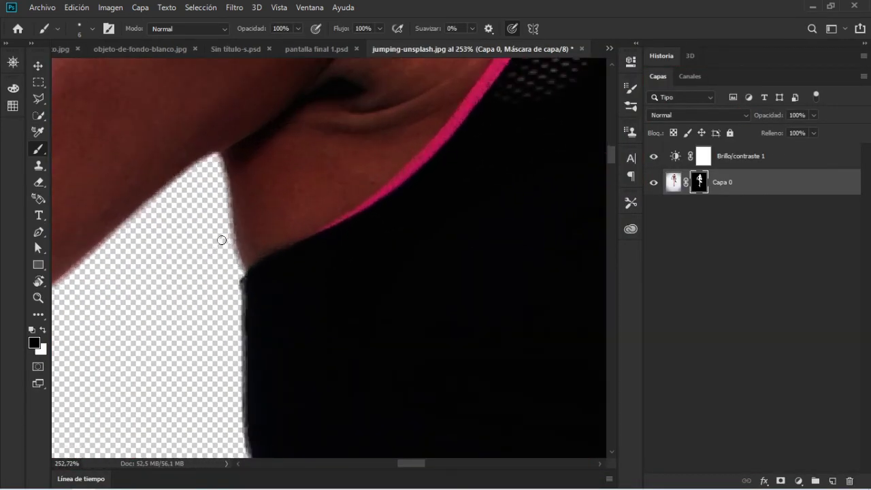
scroll(183, 218, up, 2)
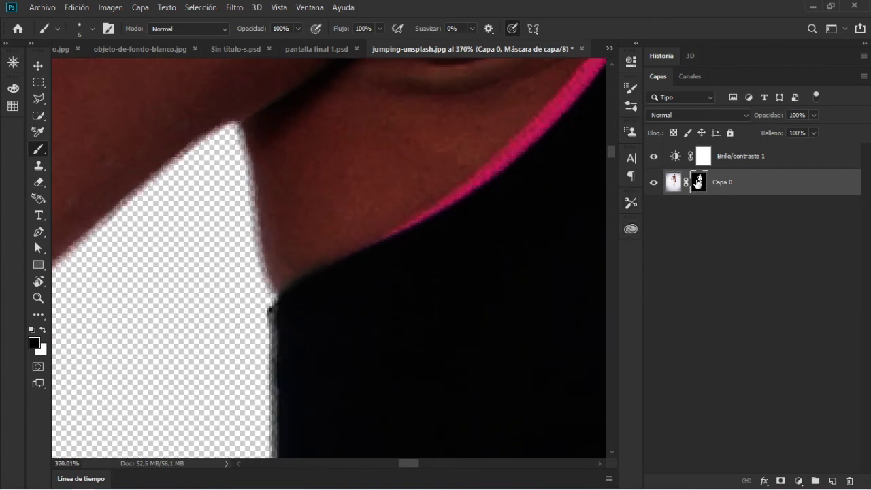
key(alt+ctrl+r)
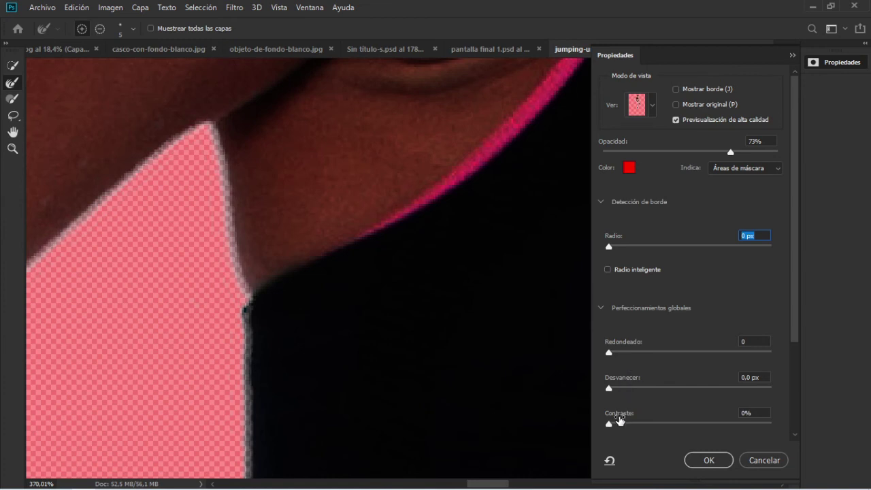
drag(609, 424, 670, 436)
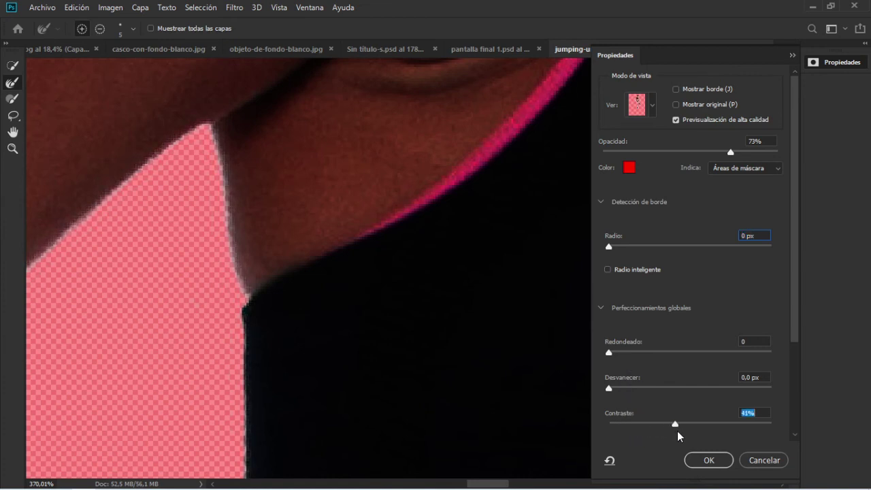
drag(670, 436, 689, 439)
click(708, 461)
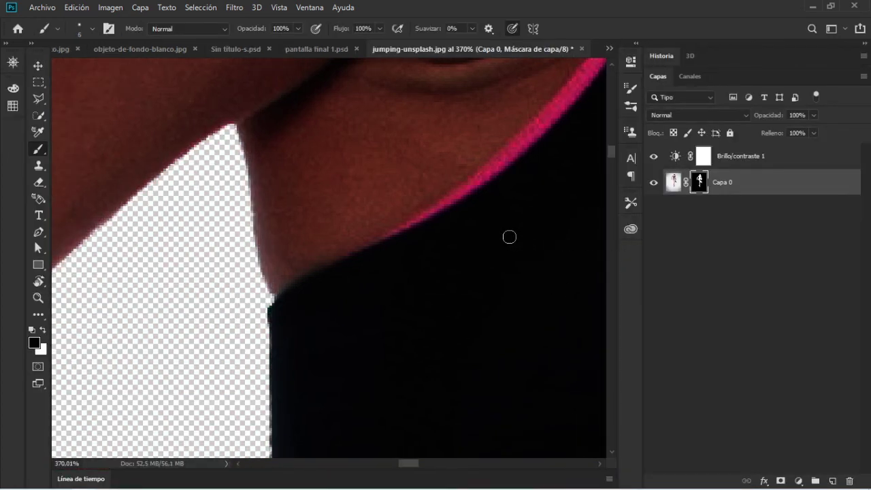
key(z)
mouse_move(488, 230)
mouse_down()
mouse_move(447, 235)
mouse_move(424, 252)
mouse_move(478, 238)
mouse_move(413, 242)
mouse_move(354, 309)
mouse_move(211, 227)
mouse_move(418, 207)
mouse_move(409, 213)
mouse_move(431, 188)
mouse_move(445, 197)
mouse_move(331, 220)
mouse_move(306, 258)
mouse_move(310, 163)
mouse_move(305, 249)
mouse_move(290, 296)
mouse_up()
scroll(313, 289, down, 5)
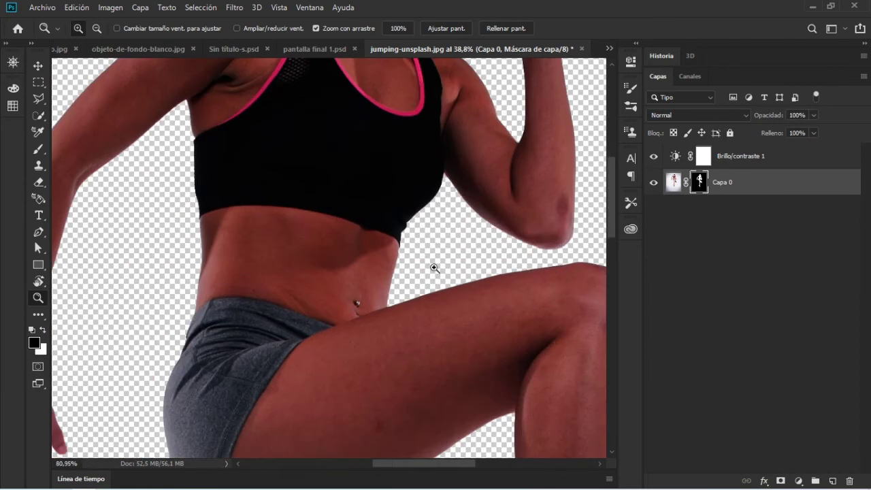
scroll(431, 266, up, 1)
scroll(355, 231, down, 3)
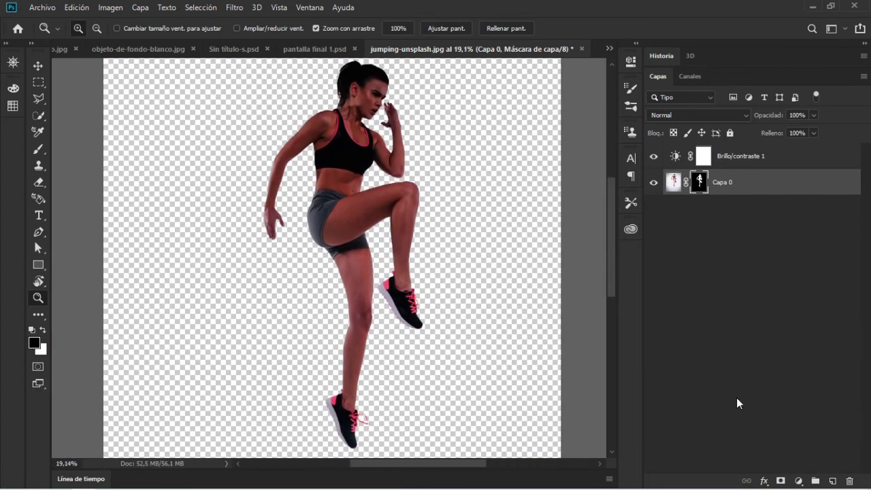
Add a new layer Capa 1 beneath Capa 0 and fill it solid black.
click(831, 481)
drag(735, 187, 724, 256)
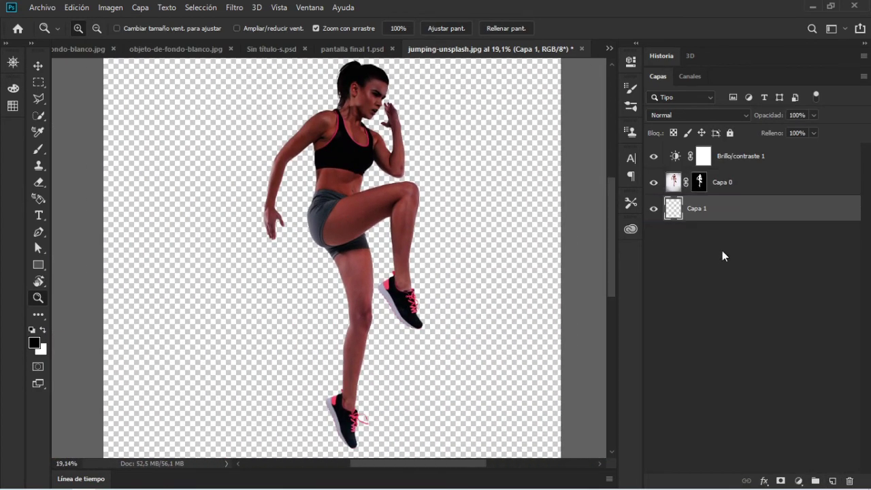
key(ctrl+BackSpace)
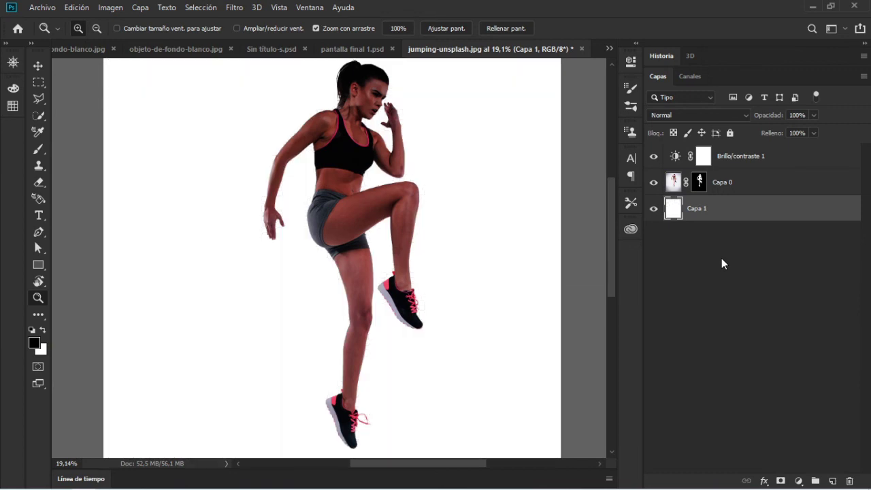
key(alt+BackSpace)
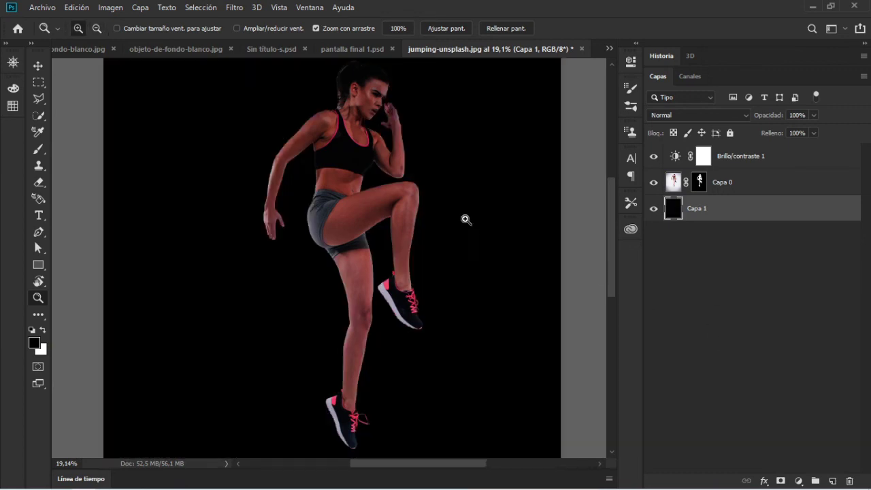
mouse_move(386, 167)
mouse_down()
mouse_move(469, 150)
mouse_move(499, 157)
mouse_move(458, 159)
mouse_move(404, 183)
mouse_up()
key(v)
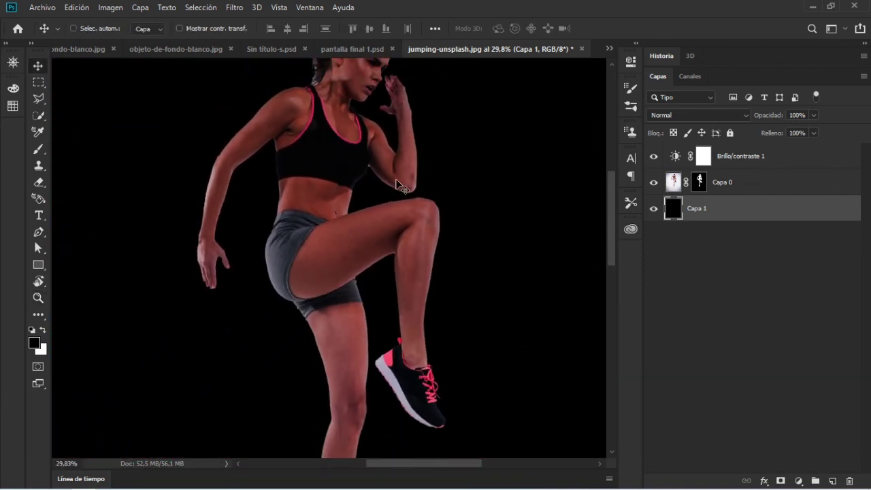
click(271, 49)
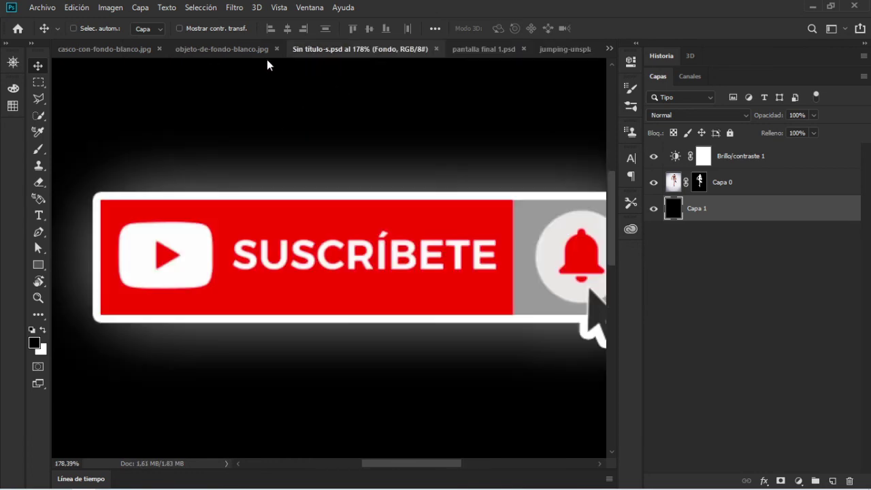
key(z)
mouse_move(404, 225)
mouse_down()
mouse_move(377, 230)
mouse_move(414, 251)
mouse_up()
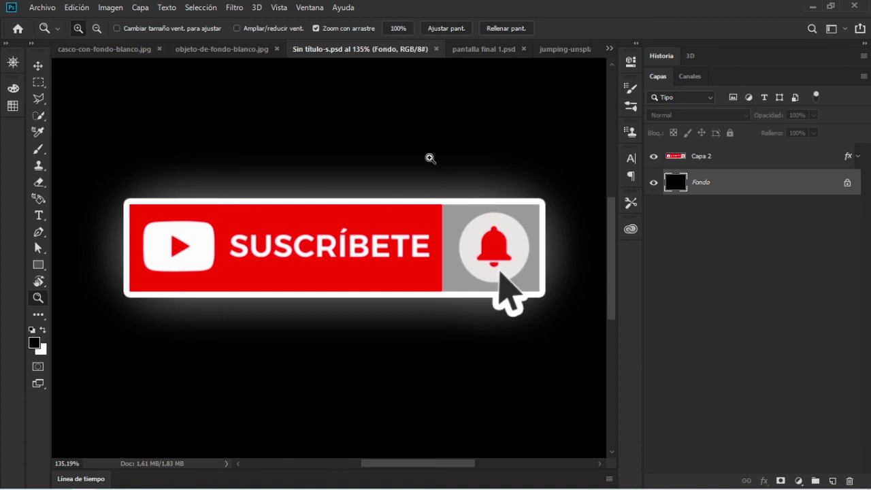
click(563, 49)
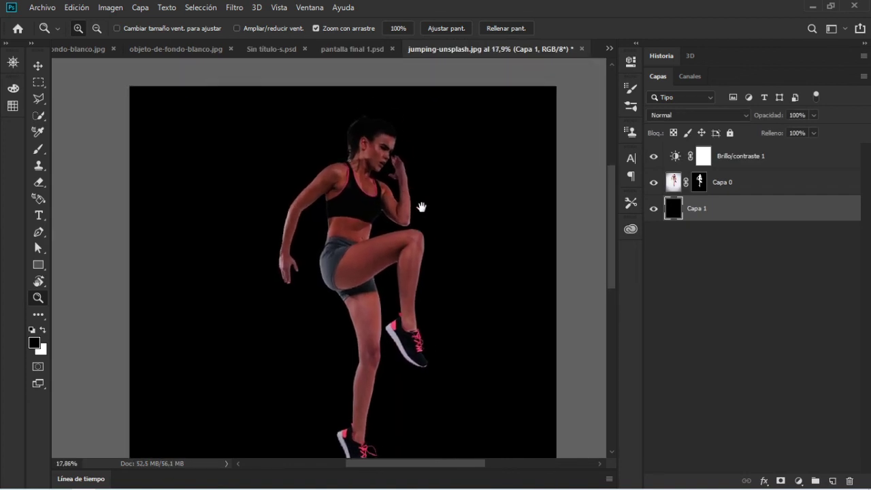
mouse_move(369, 232)
mouse_down()
mouse_move(427, 236)
mouse_move(371, 243)
mouse_up()
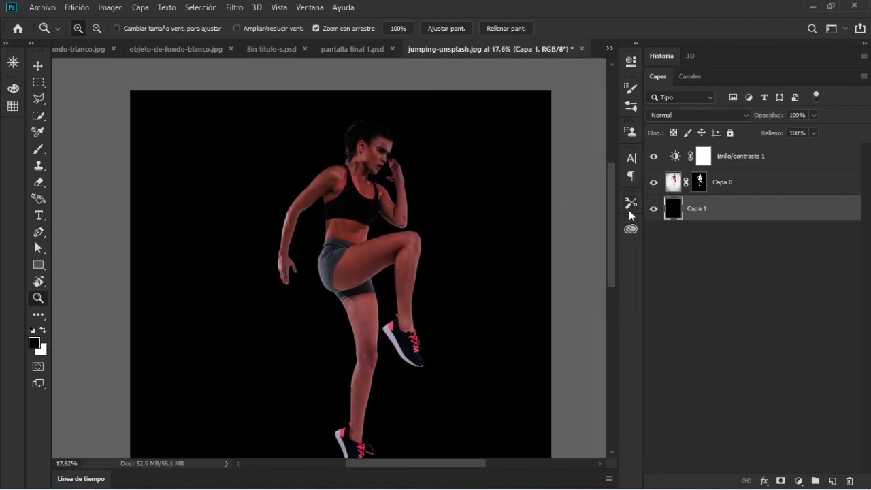